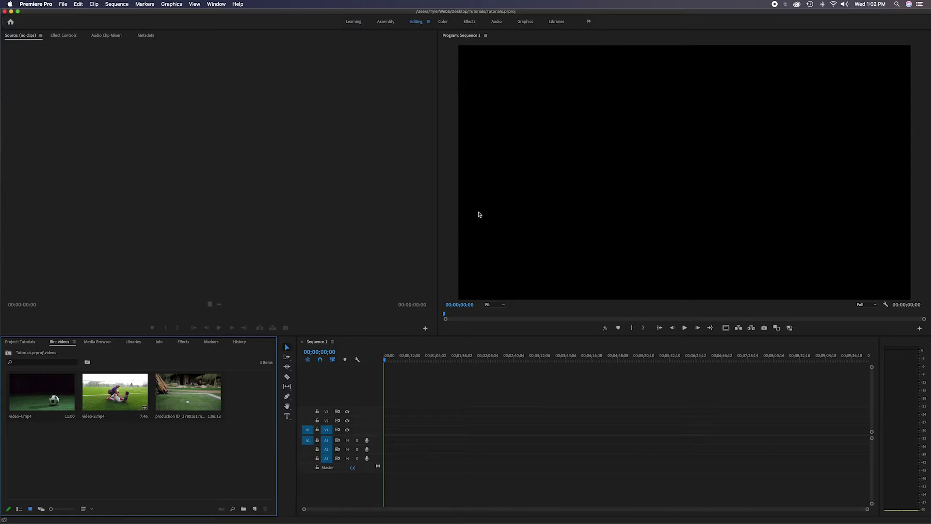
{"action": "left_click", "coordinate": [418, 262]}
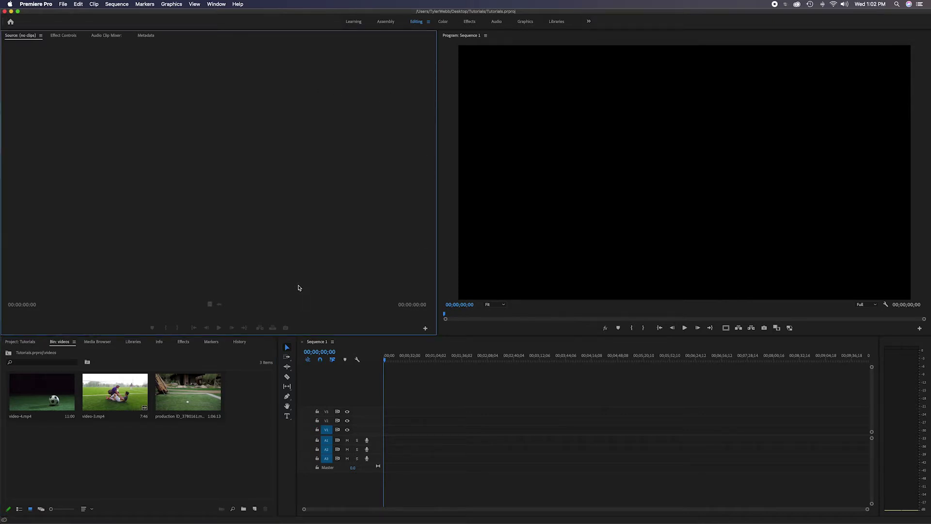
{"action": "left_click", "coordinate": [445, 207]}
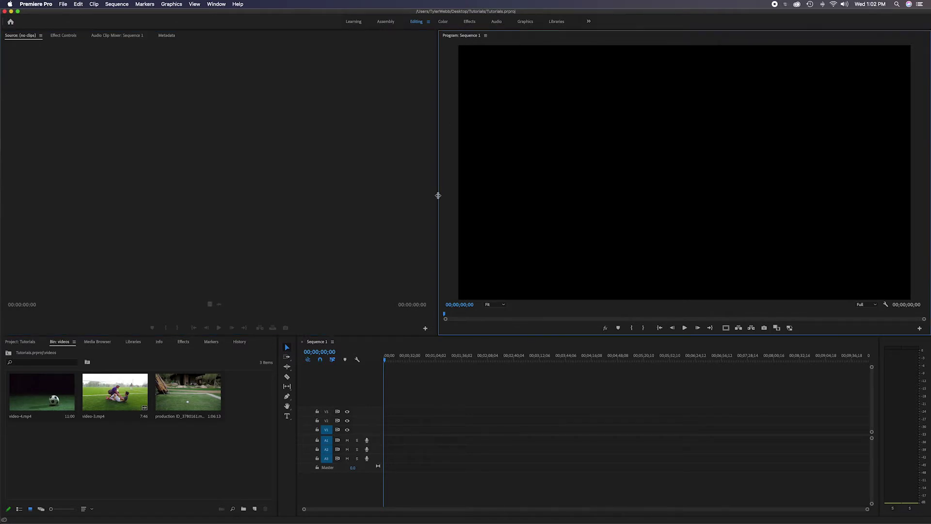
{"action": "left_click", "coordinate": [401, 201]}
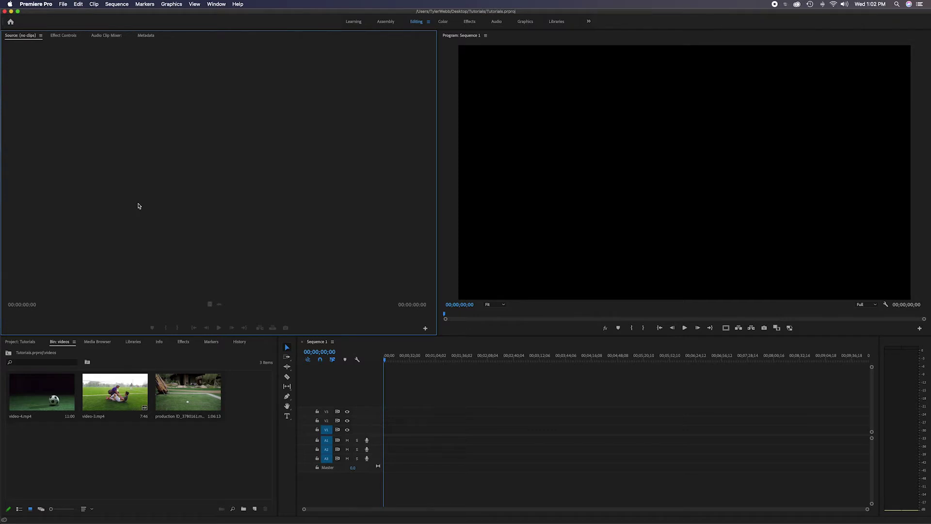
{"action": "left_click", "coordinate": [449, 347]}
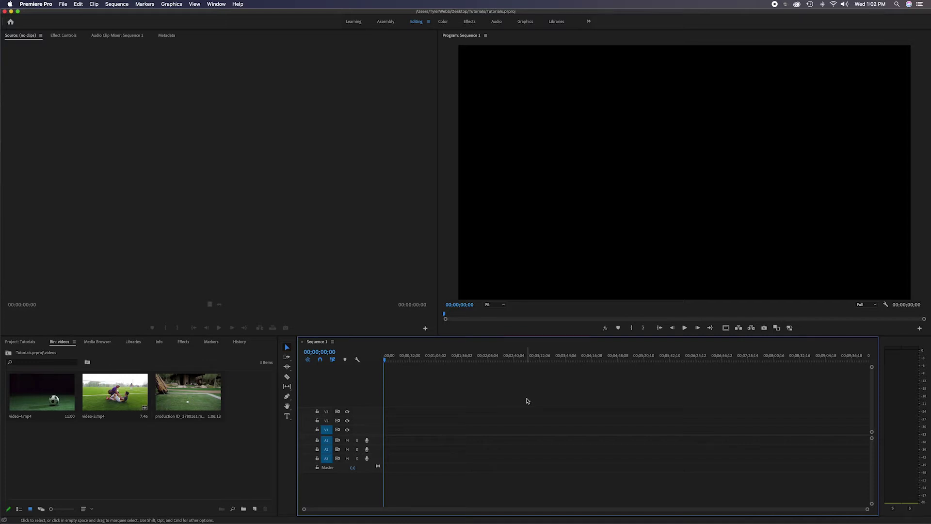
{"action": "left_click", "coordinate": [312, 295]}
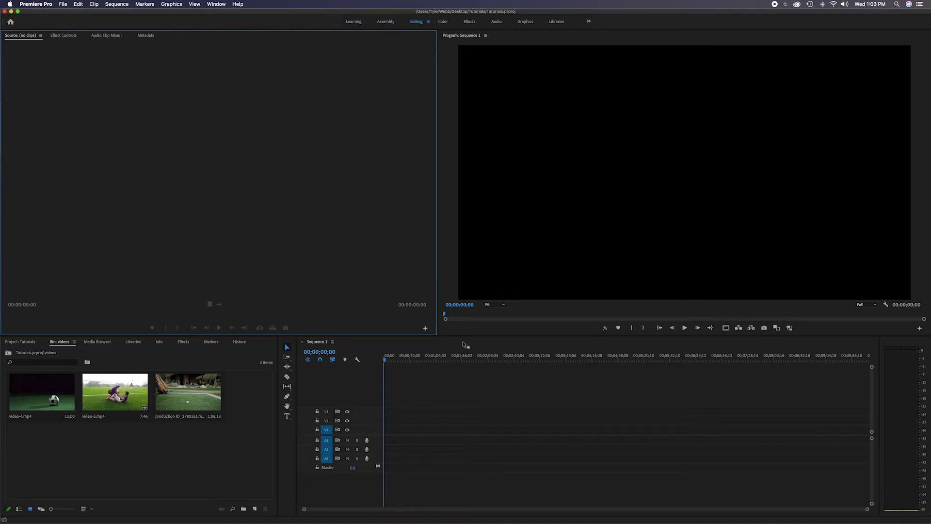
{"action": "left_click", "coordinate": [483, 356]}
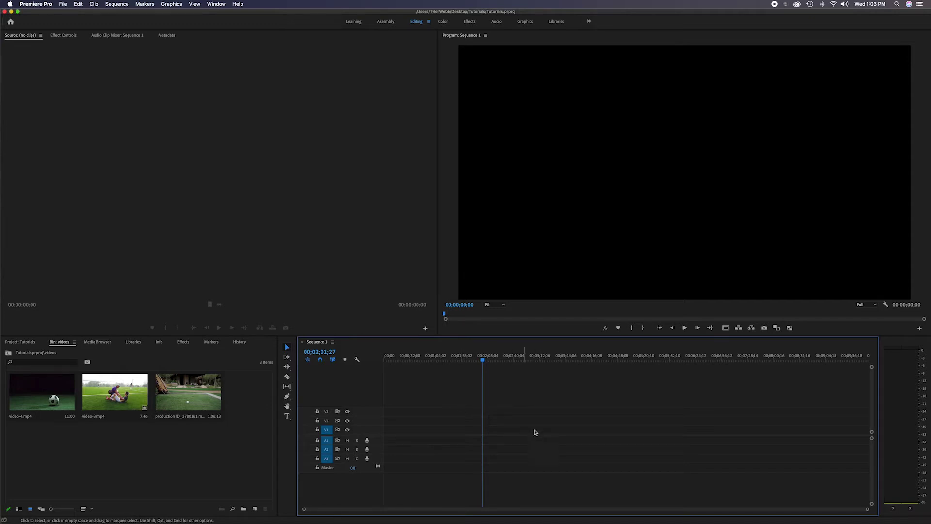
{"action": "left_click", "coordinate": [305, 281]}
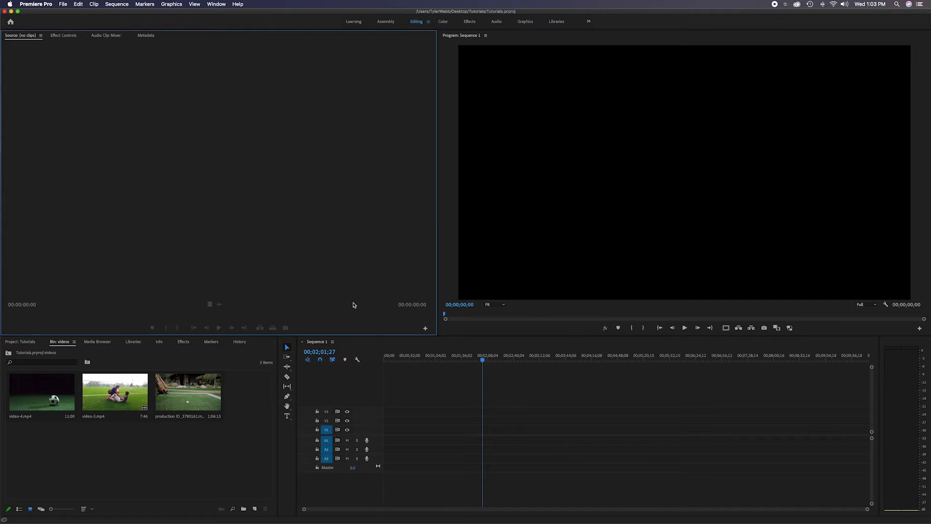
- Open video-3.mp4 from the videos bin in the Source Monitor
{"action": "left_click", "coordinate": [150, 460]}
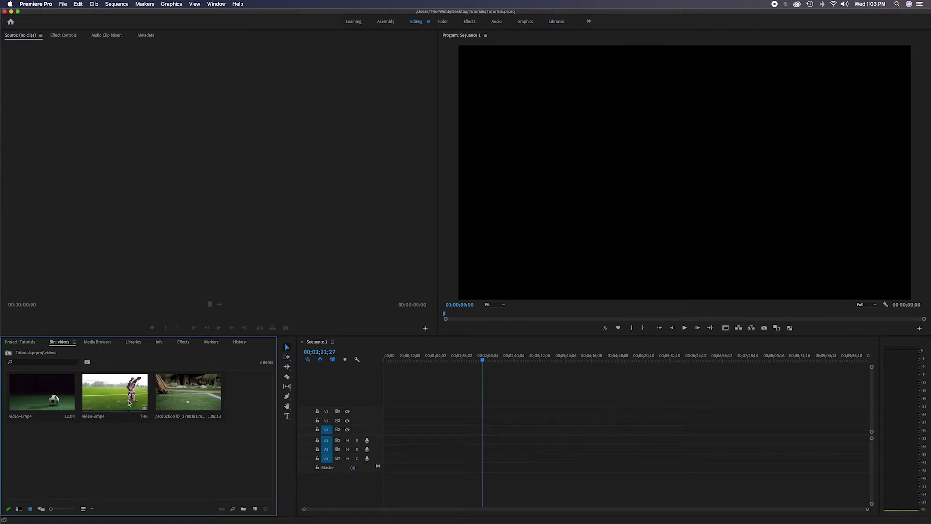
{"action": "left_click", "coordinate": [122, 403]}
{"action": "double_click", "coordinate": [123, 403]}
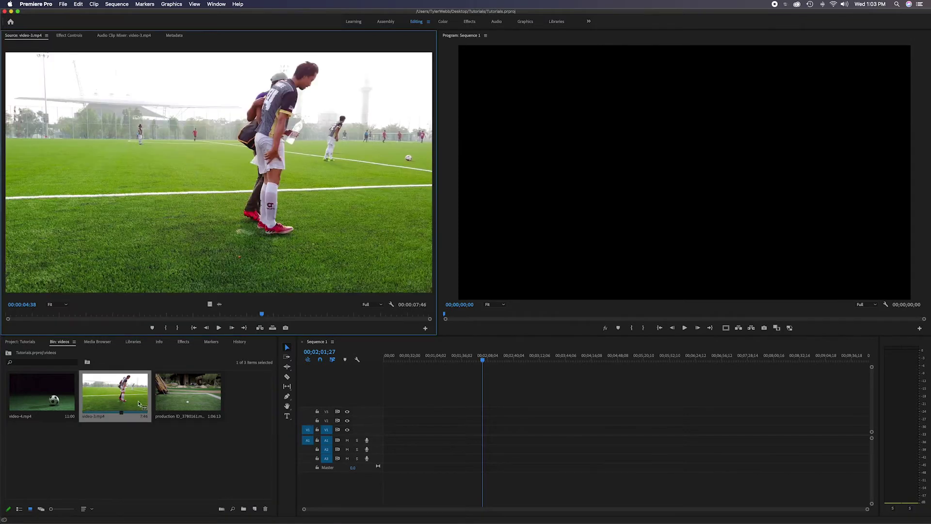
- Scrub through video-3.mp4 in the Source Monitor and return its playhead to the start of the clip
{"action": "left_click", "coordinate": [234, 315]}
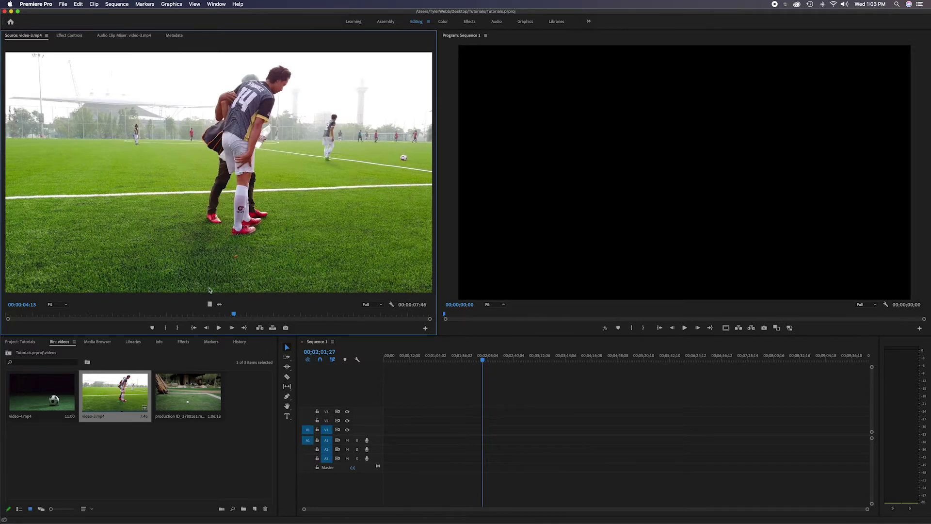
{"action": "left_click_drag", "start_coordinate": [234, 316], "coordinate": [3, 317]}
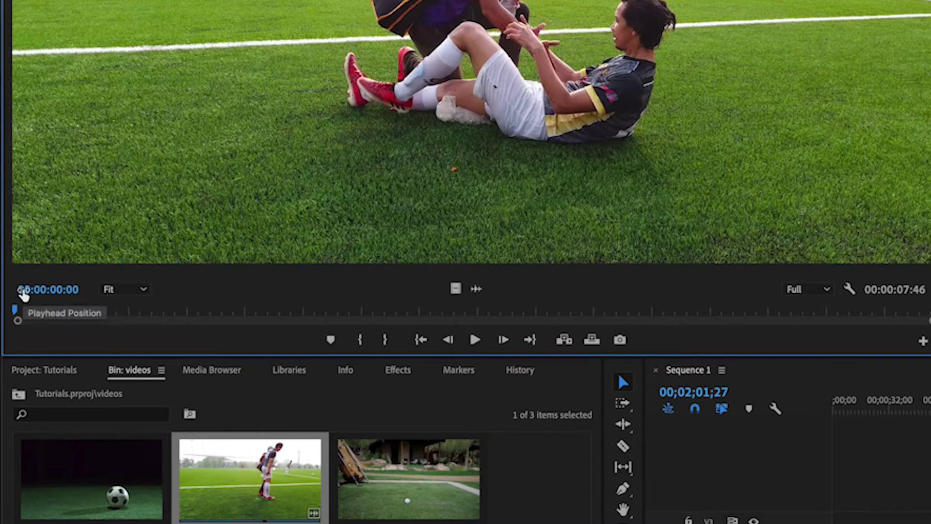
{"action": "left_click_drag", "start_coordinate": [15, 313], "coordinate": [393, 313]}
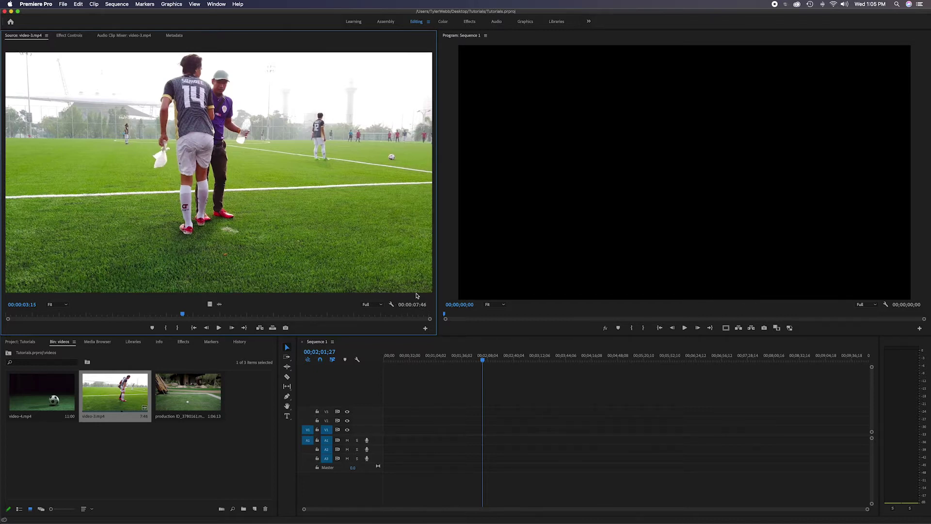
{"action": "left_click", "coordinate": [7, 316]}
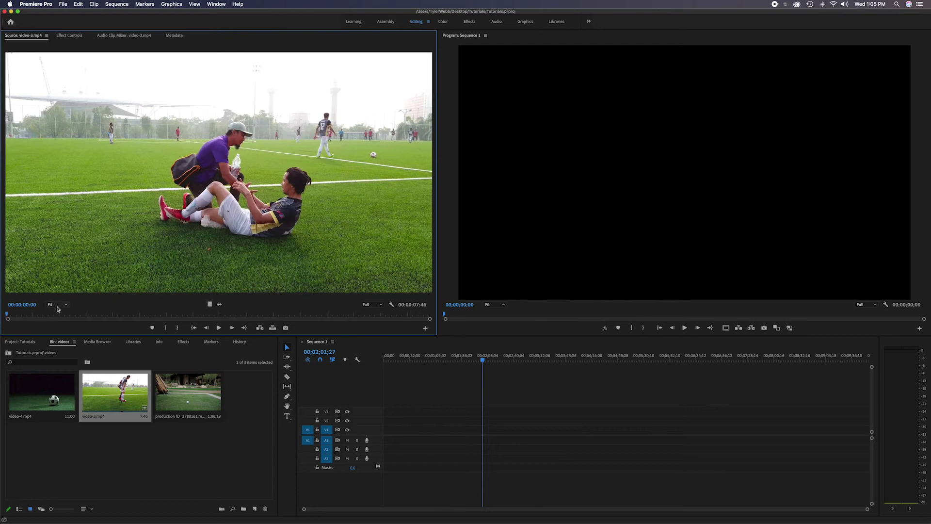
- Try the Source Monitor zoom levels 50%, 150% and 400% on the clip preview
{"action": "left_click", "coordinate": [65, 305]}
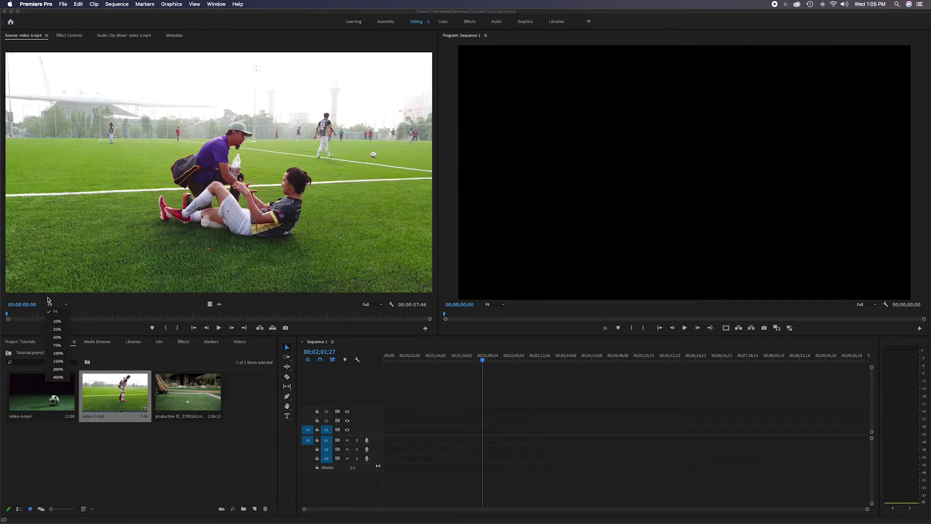
{"action": "left_click", "coordinate": [56, 337]}
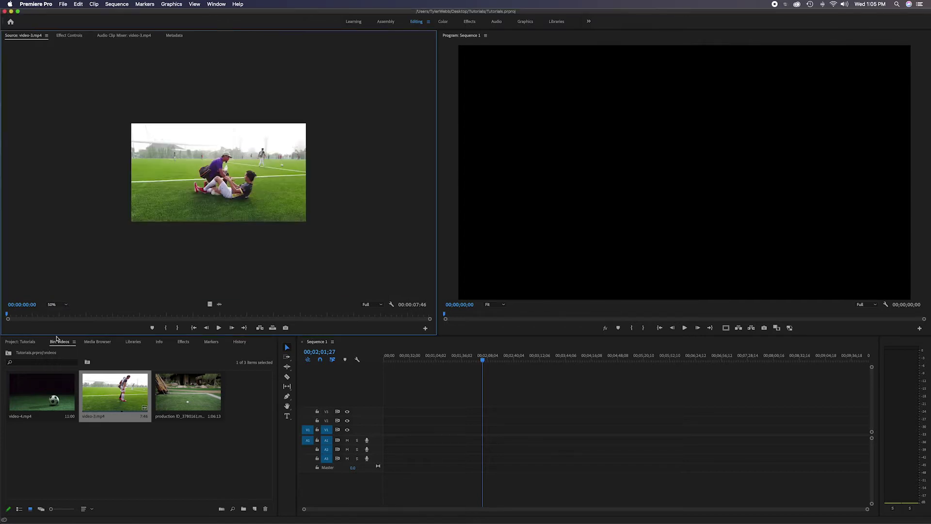
{"action": "left_click", "coordinate": [65, 304]}
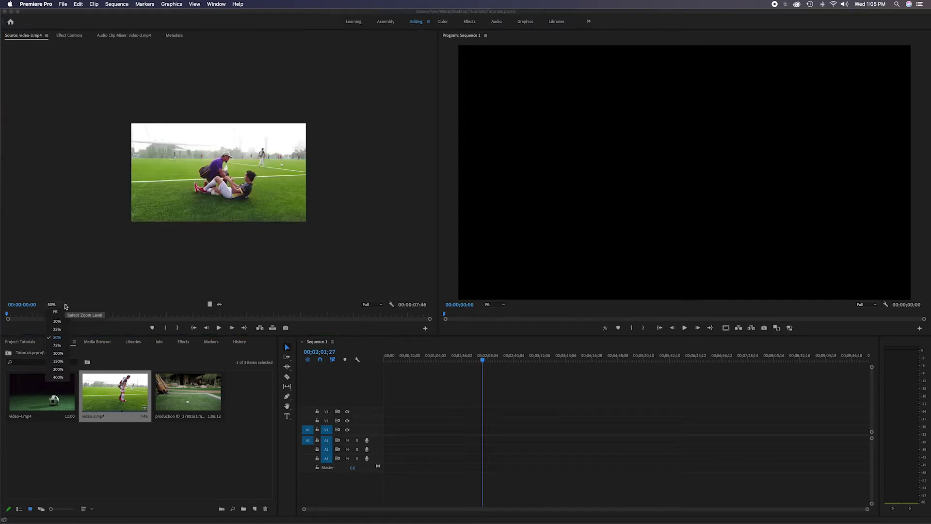
{"action": "left_click", "coordinate": [59, 362]}
{"action": "left_click", "coordinate": [66, 305]}
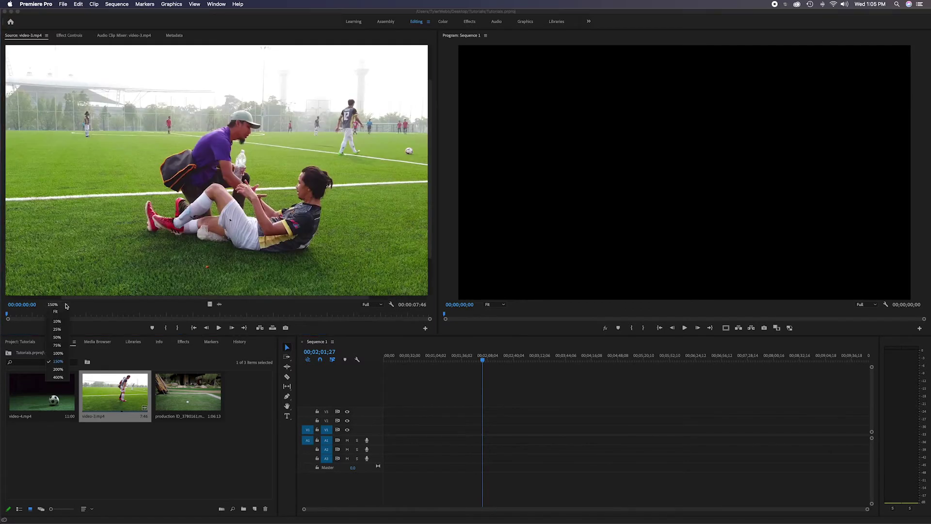
{"action": "left_click", "coordinate": [58, 378]}
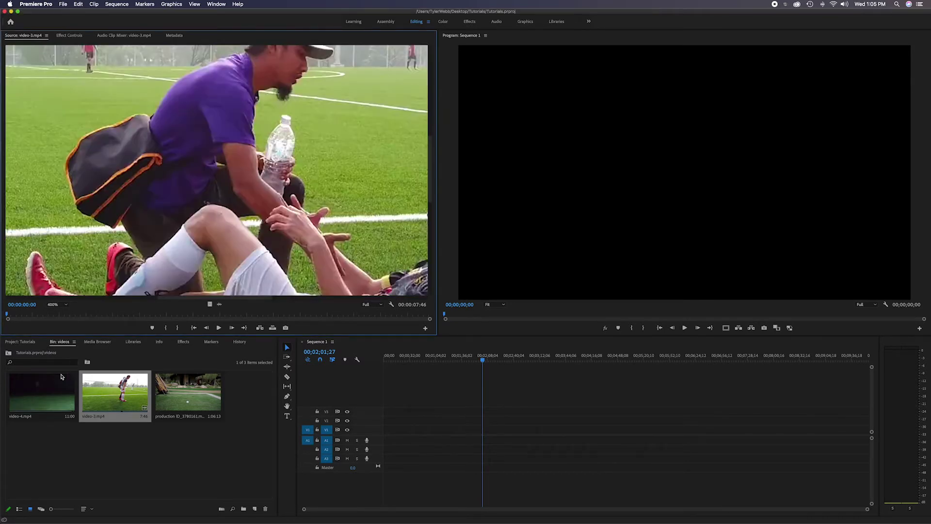
- Look around different areas of the magnified source frame and set the zoom level back to Fit
{"action": "left_click_drag", "start_coordinate": [434, 150], "coordinate": [433, 191]}
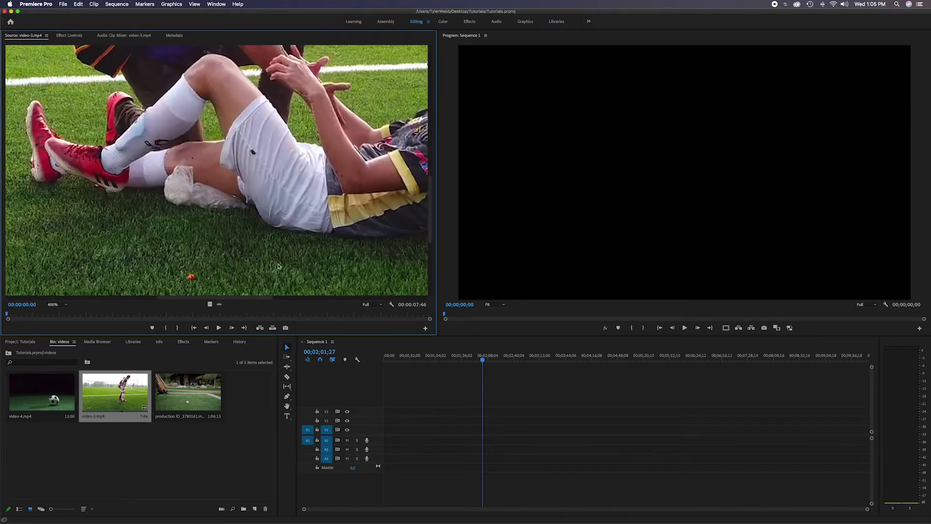
{"action": "left_click_drag", "start_coordinate": [217, 297], "coordinate": [177, 297]}
{"action": "left_click_drag", "start_coordinate": [430, 194], "coordinate": [433, 134]}
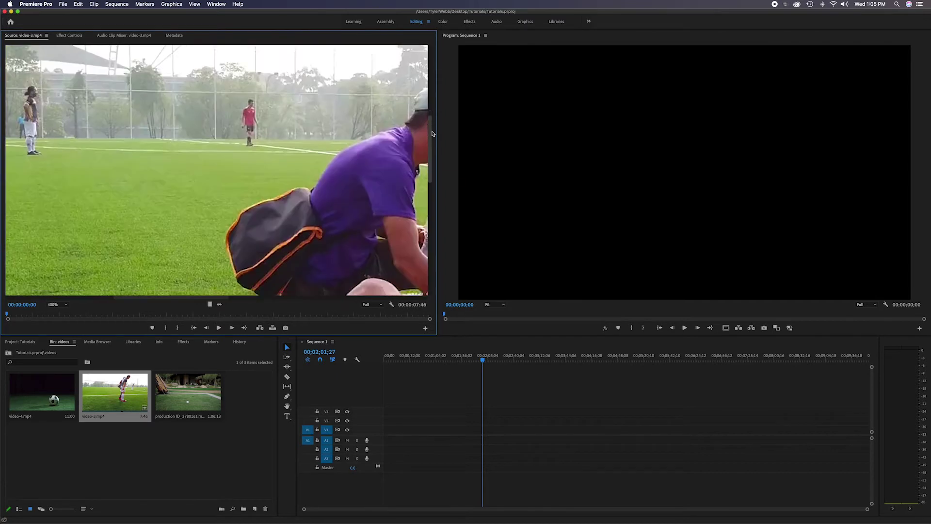
{"action": "left_click", "coordinate": [57, 305]}
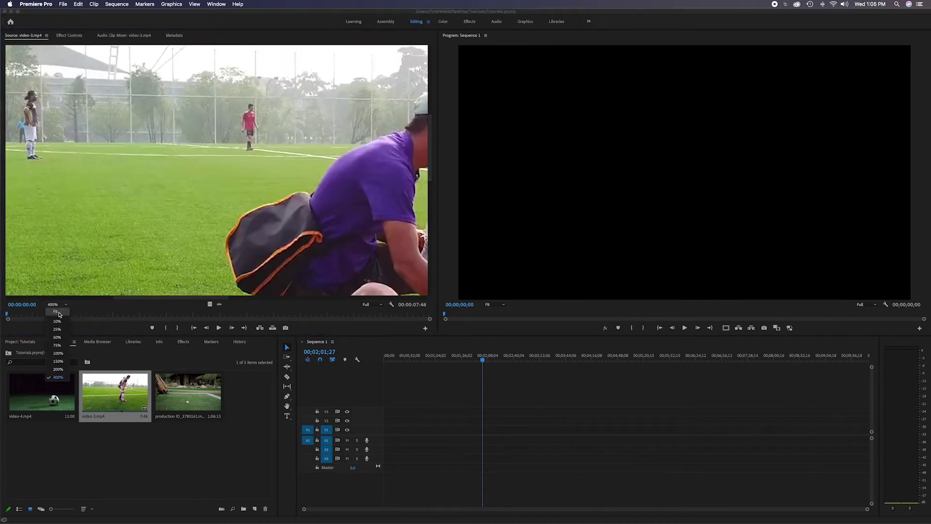
{"action": "left_click", "coordinate": [57, 313]}
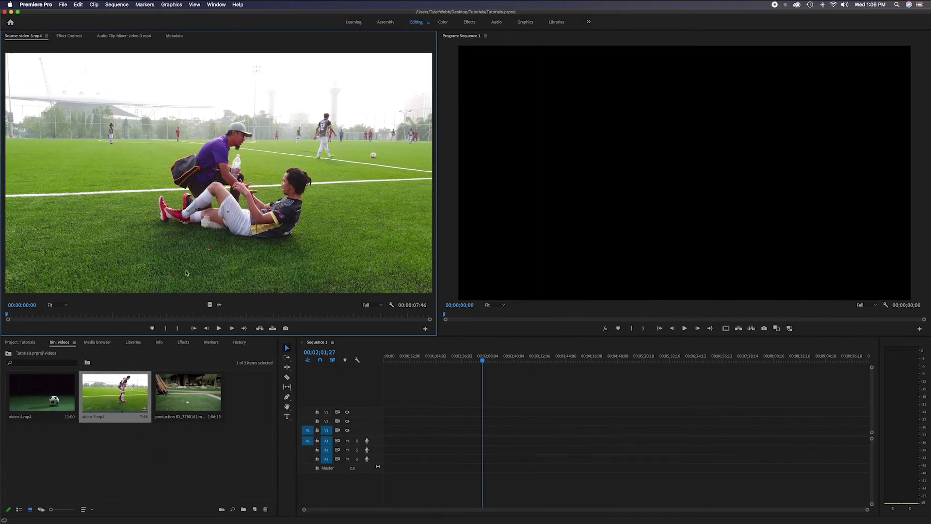
{"action": "left_click_drag", "start_coordinate": [307, 283], "coordinate": [210, 304]}
{"action": "left_click_drag", "start_coordinate": [218, 304], "coordinate": [266, 313]}
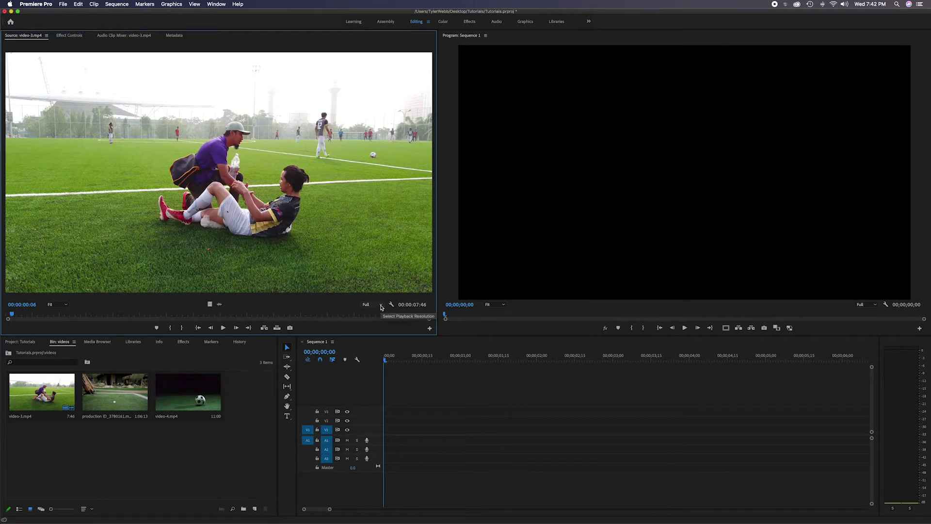
- Try the 1/2 playback resolution in the Source Monitor and set it back to Full
{"action": "left_click", "coordinate": [381, 305]}
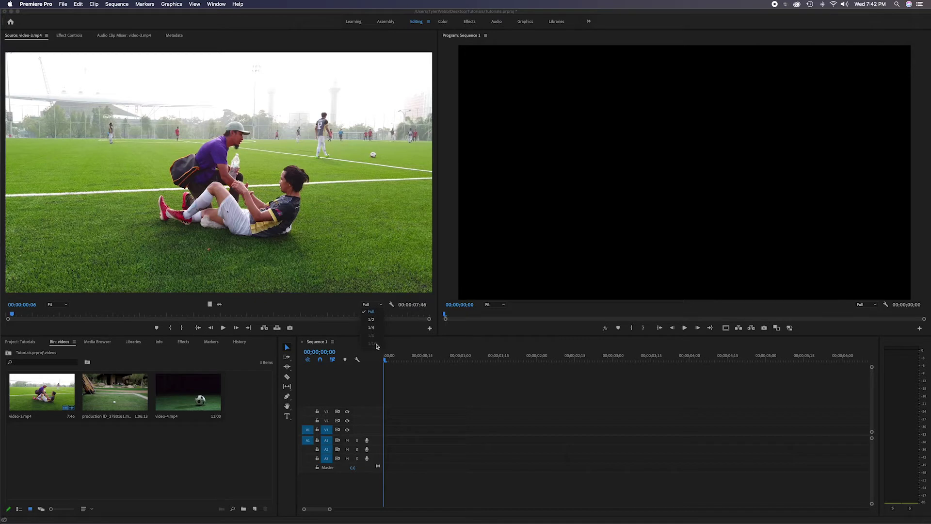
{"action": "left_click", "coordinate": [373, 319]}
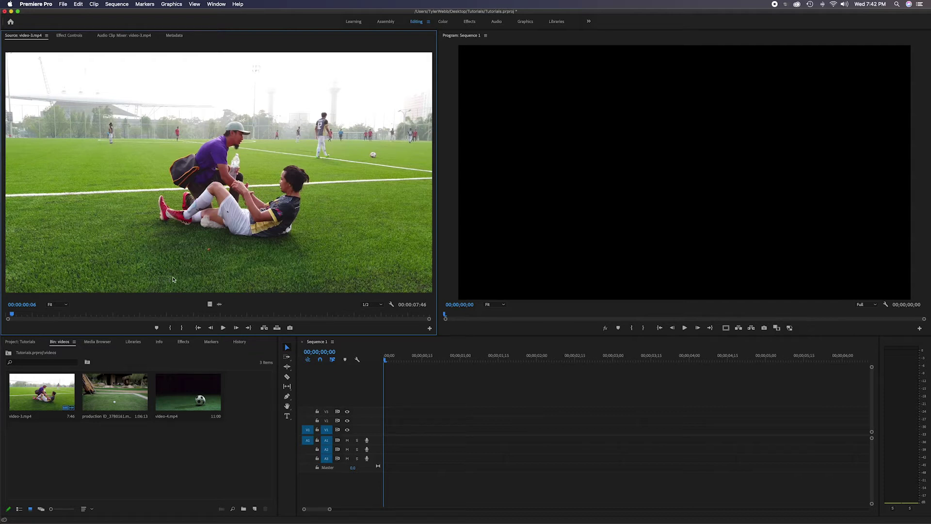
{"action": "left_click", "coordinate": [377, 304]}
{"action": "left_click", "coordinate": [372, 315]}
{"action": "left_click", "coordinate": [374, 304]}
{"action": "left_click", "coordinate": [371, 312]}
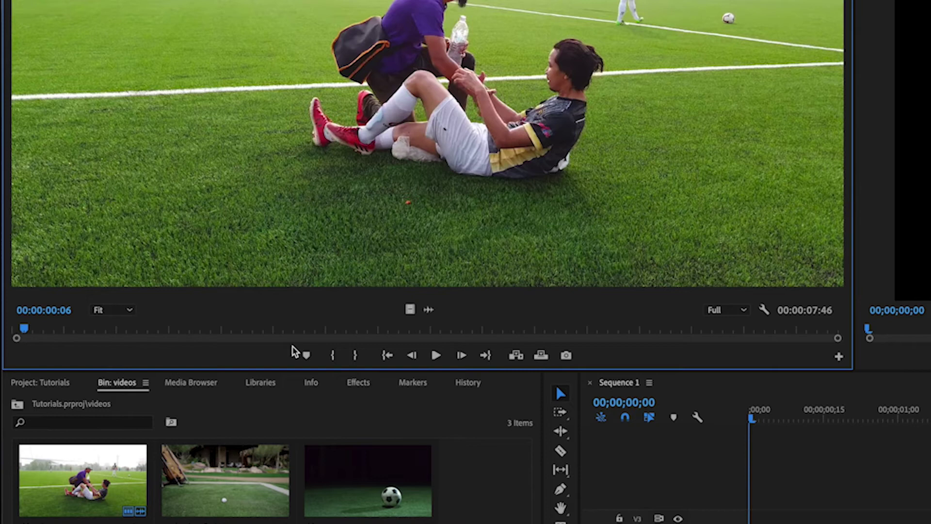
- Add markers to the source clip video-3.mp4 at 00:00:01:21 and 00:00:02:30
{"action": "left_click_drag", "start_coordinate": [266, 328], "coordinate": [163, 330]}
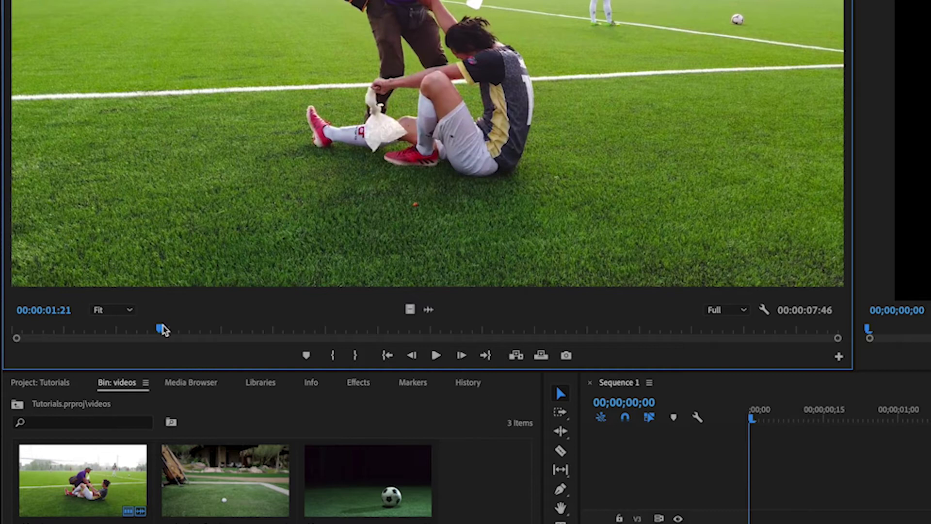
{"action": "left_click", "coordinate": [306, 355]}
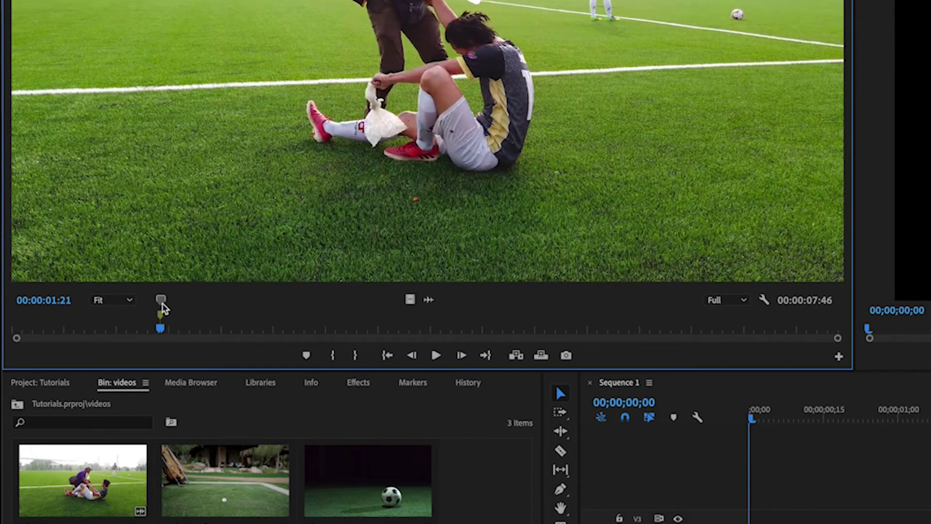
{"action": "left_click_drag", "start_coordinate": [160, 334], "coordinate": [307, 329]}
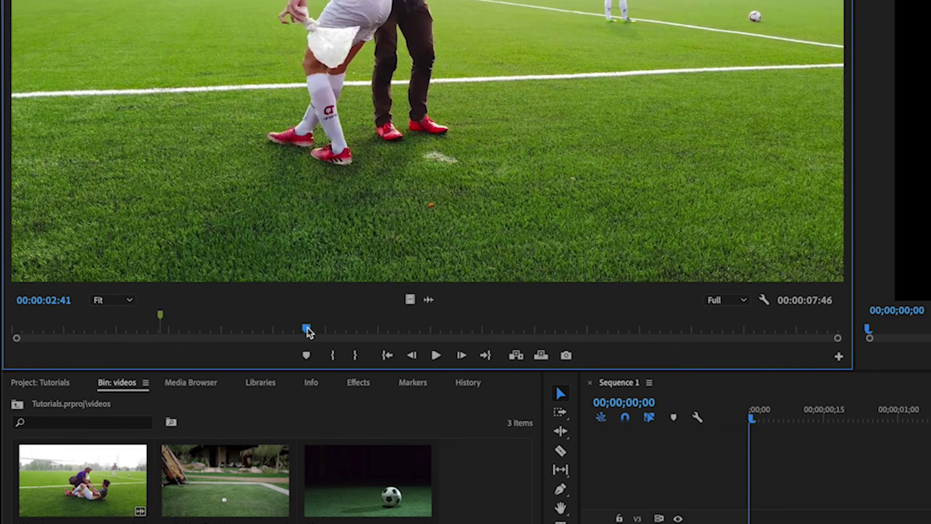
{"action": "mouse_move", "coordinate": [307, 330]}
{"action": "left_mouse_down"}
{"action": "mouse_move", "coordinate": [162, 330]}
{"action": "mouse_move", "coordinate": [283, 329]}
{"action": "left_mouse_up"}
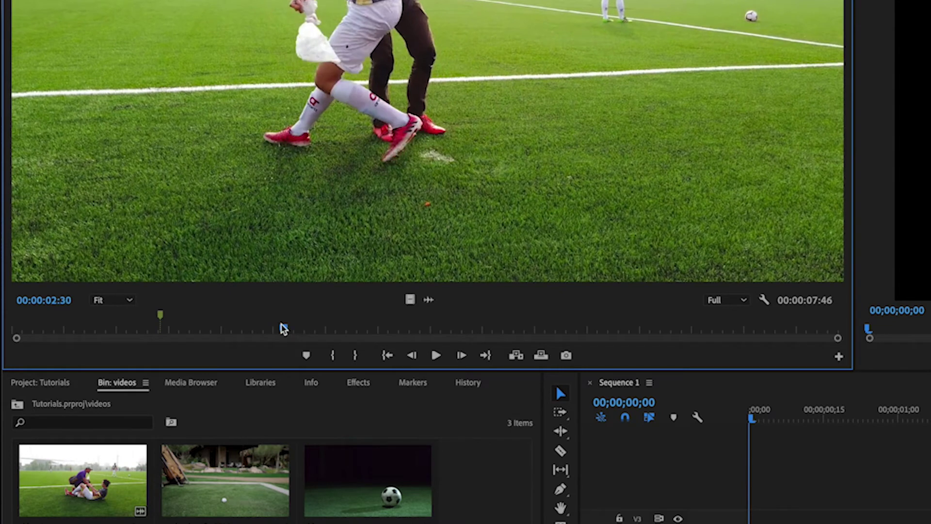
{"action": "left_click", "coordinate": [305, 356]}
{"action": "key", "text": "m"}
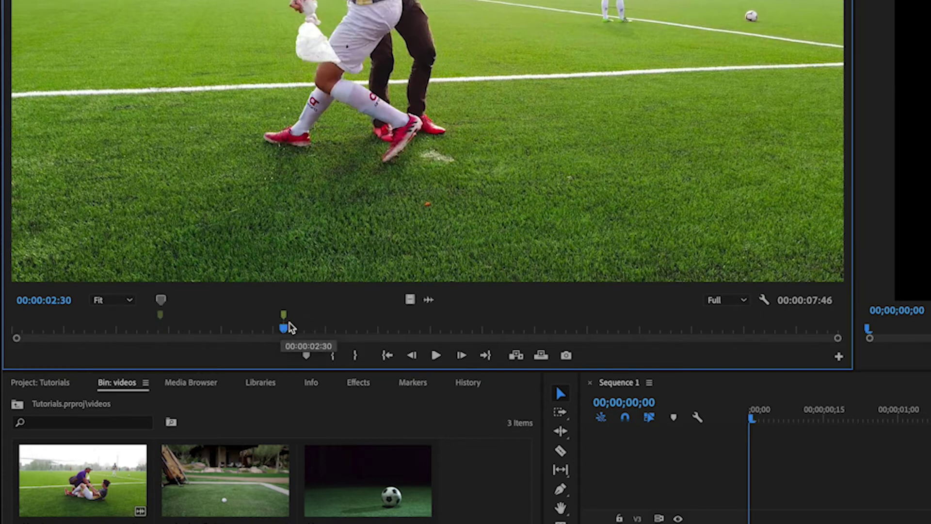
- Add three more markers further along the source clip, placing the last one at 00:00:05:24
{"action": "left_click_drag", "start_coordinate": [285, 331], "coordinate": [585, 338]}
{"action": "key", "text": "m"}
{"action": "key", "text": "m"}
{"action": "key", "text": "m"}
{"action": "left_click_drag", "start_coordinate": [585, 338], "coordinate": [598, 339]}
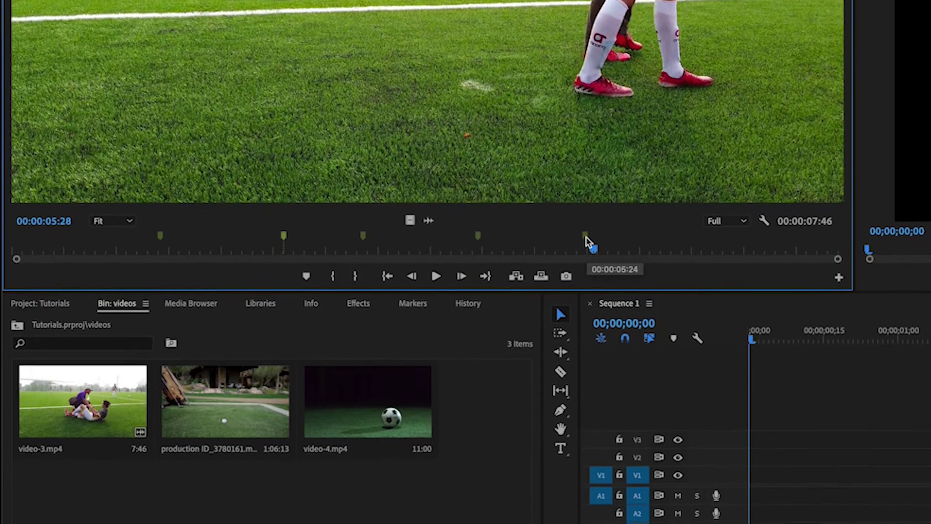
- Clear all markers from the source clip and move its playhead back one frame to 00:00:05:28
{"action": "right_click", "coordinate": [586, 219]}
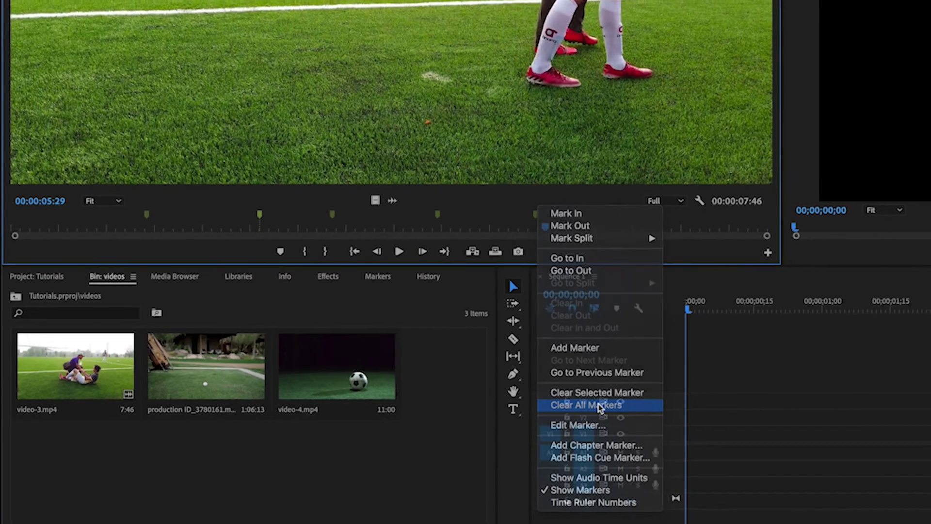
{"action": "left_click", "coordinate": [663, 406]}
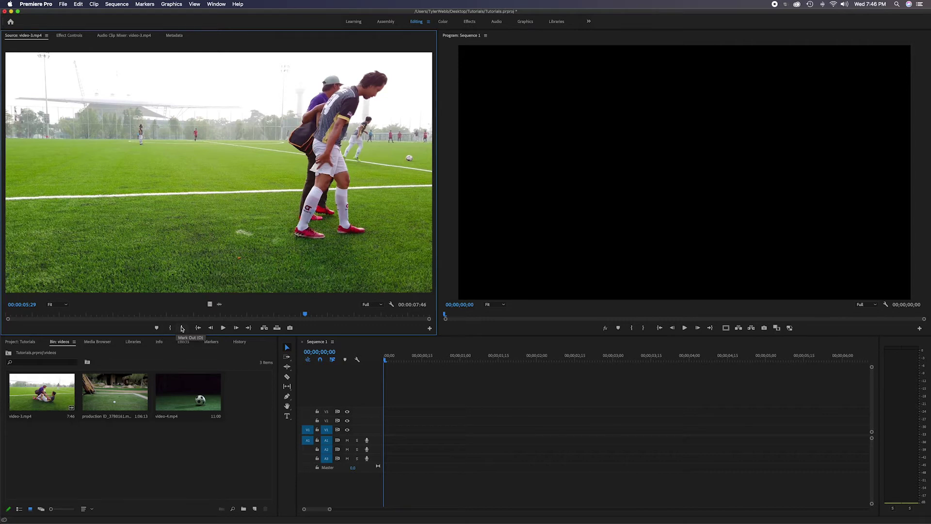
{"action": "key", "text": "Left"}
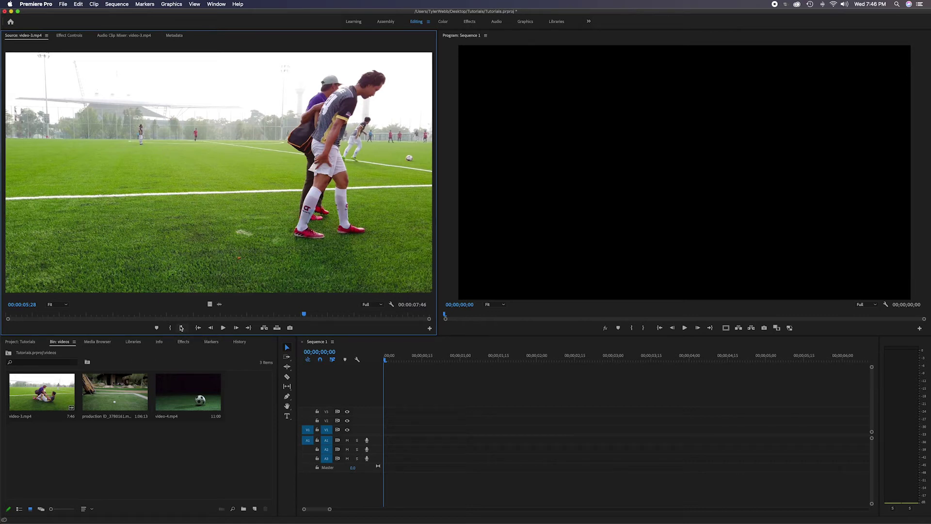
- Mark an In point at 00:00:01:40 and an Out point at 00:00:04:04 on the source clip video-3.mp4
{"action": "left_click", "coordinate": [120, 315]}
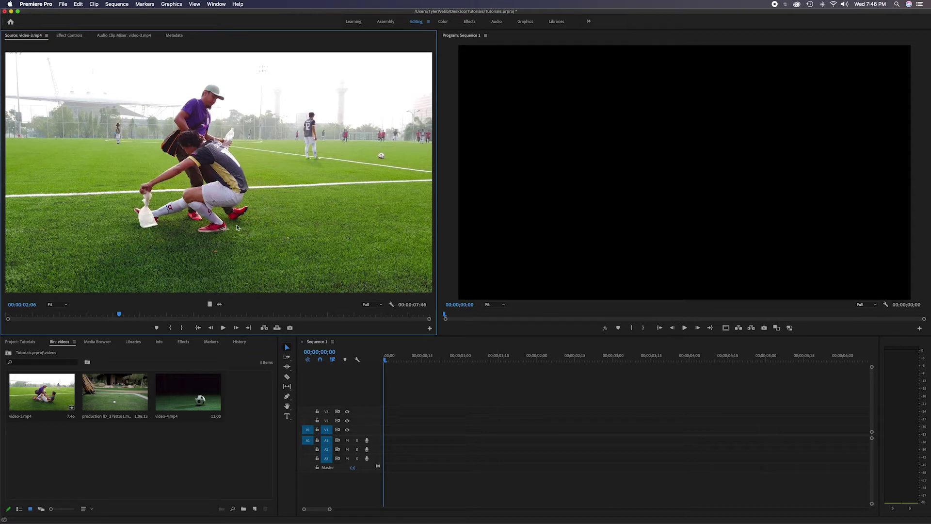
{"action": "left_click", "coordinate": [117, 316]}
{"action": "left_click_drag", "start_coordinate": [118, 315], "coordinate": [104, 319]}
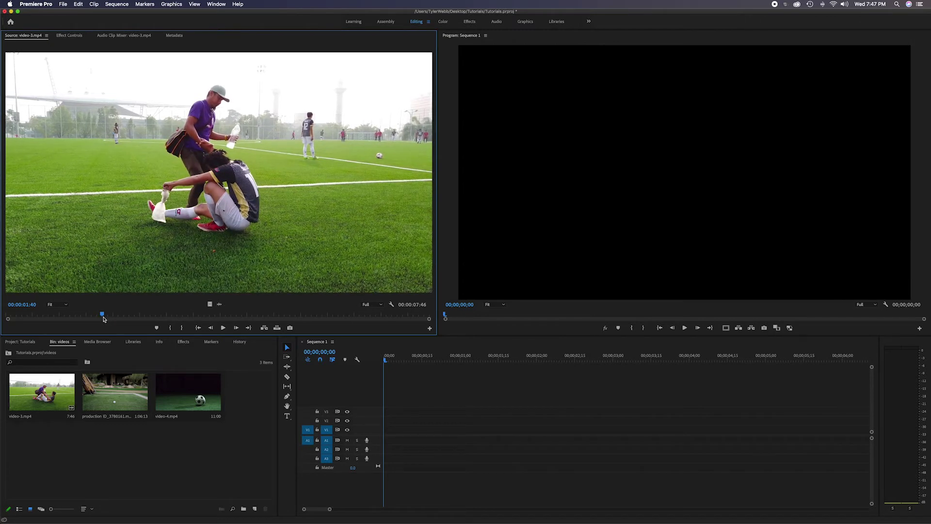
{"action": "left_click", "coordinate": [169, 328]}
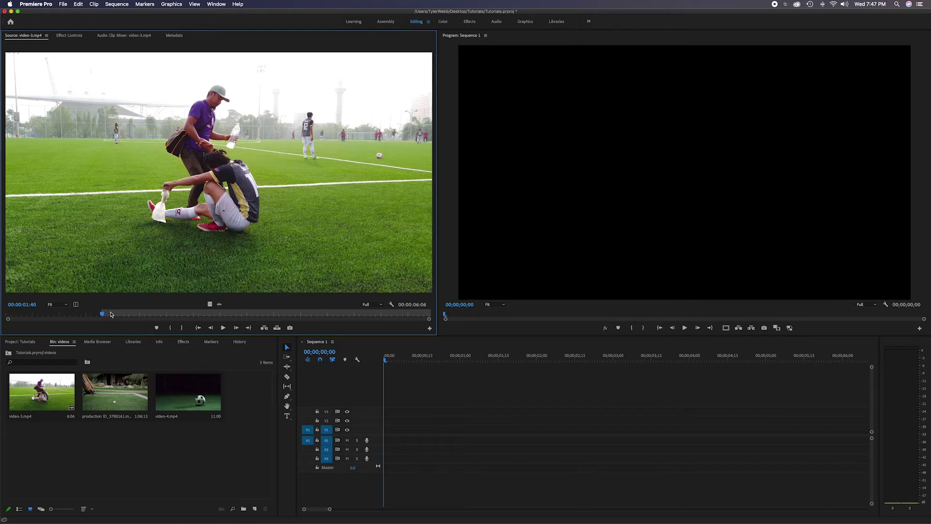
{"action": "left_click_drag", "start_coordinate": [110, 316], "coordinate": [224, 317]}
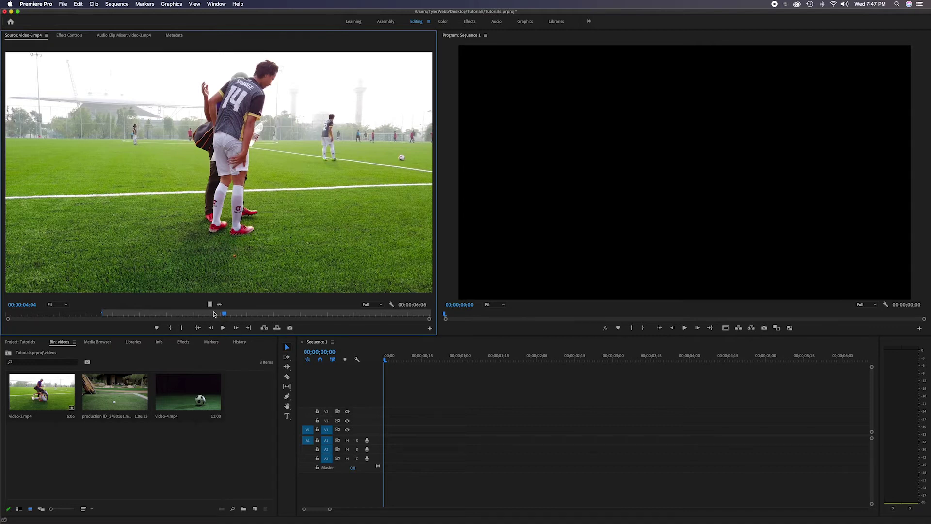
{"action": "key", "text": "o"}
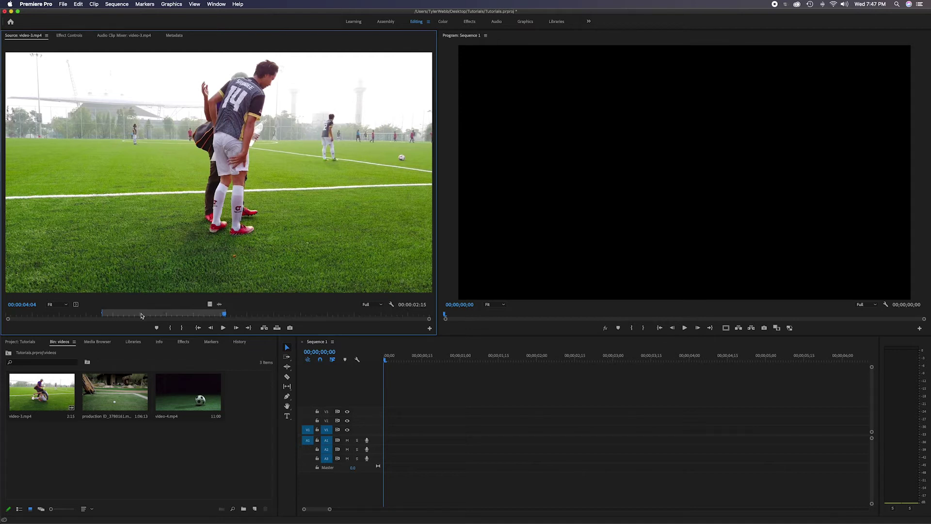
- Adjust the source clip's marked range, setting the Out point at 00:00:04:38 and the In point at 00:00:02:24
{"action": "left_click_drag", "start_coordinate": [102, 313], "coordinate": [76, 313]}
{"action": "left_click_drag", "start_coordinate": [224, 315], "coordinate": [307, 315]}
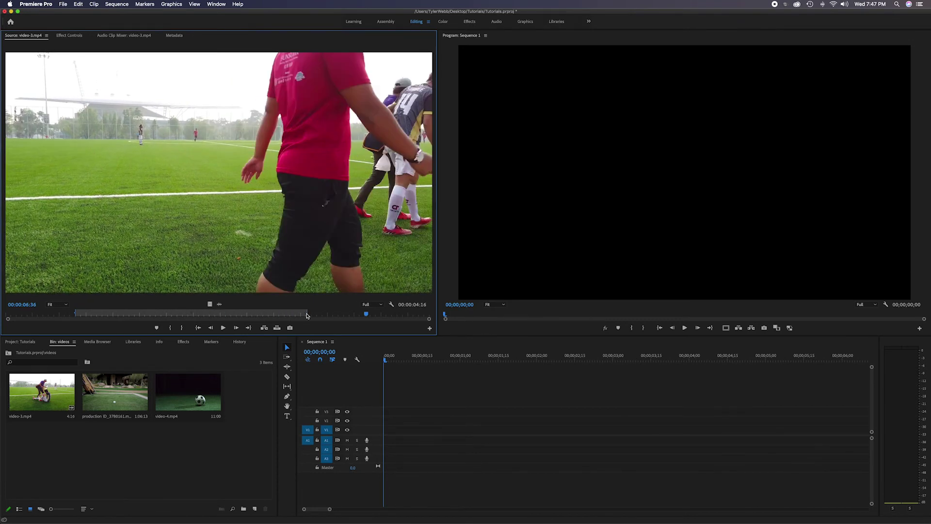
{"action": "left_click_drag", "start_coordinate": [367, 316], "coordinate": [260, 316]}
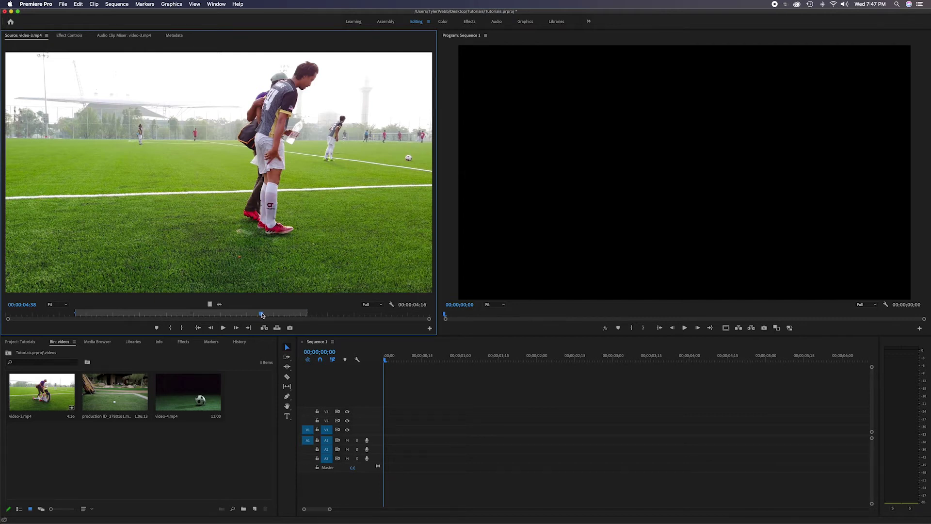
{"action": "key", "text": "o"}
{"action": "left_click_drag", "start_coordinate": [75, 314], "coordinate": [100, 315]}
{"action": "left_click_drag", "start_coordinate": [262, 316], "coordinate": [140, 315]}
{"action": "key", "text": "i"}
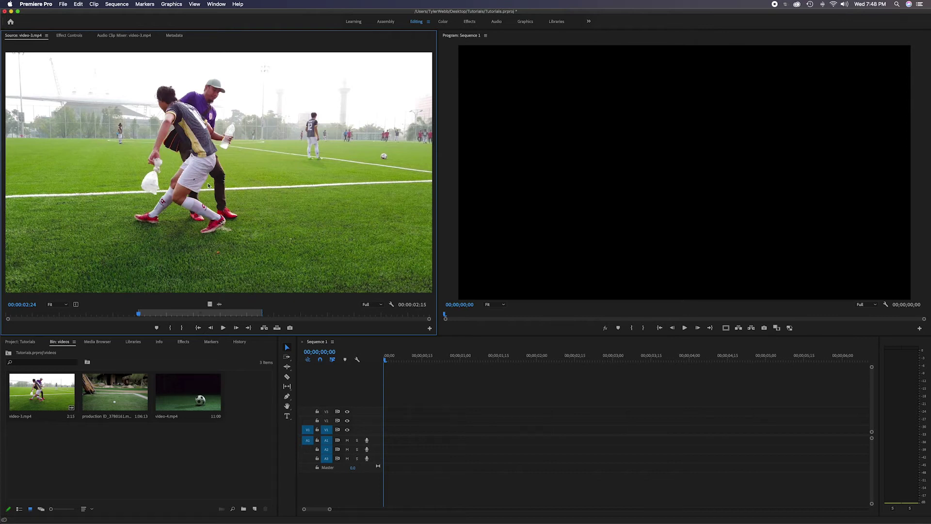
- Place the marked segment of video-3.mp4 on track V1 at the start of the sequence
{"action": "left_click_drag", "start_coordinate": [388, 379], "coordinate": [384, 429]}
{"action": "left_click", "coordinate": [534, 285]}
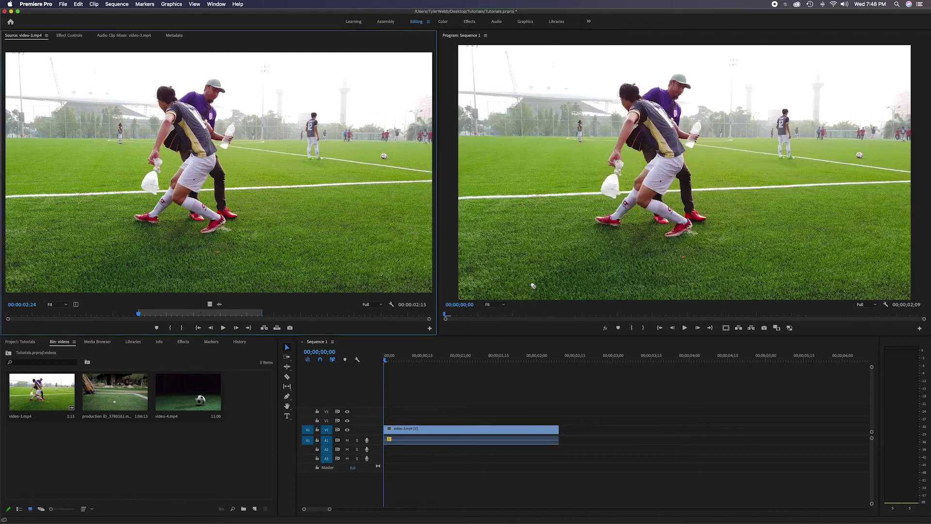
{"action": "left_click_drag", "start_coordinate": [387, 354], "coordinate": [375, 372]}
{"action": "left_click", "coordinate": [320, 306]}
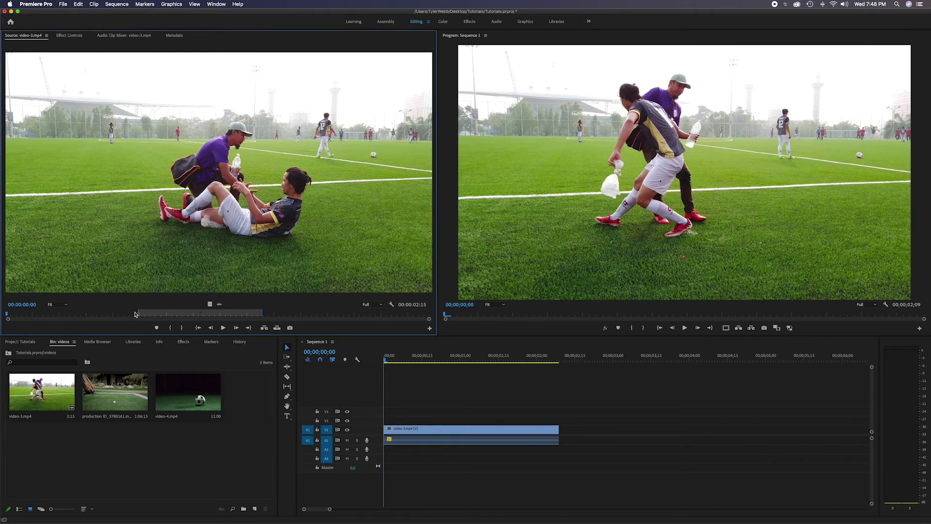
- Delete the video-3.mp4 clip with its audio from the sequence
{"action": "left_click_drag", "start_coordinate": [422, 390], "coordinate": [426, 474]}
{"action": "key", "text": "Delete"}
{"action": "left_click", "coordinate": [135, 329]}
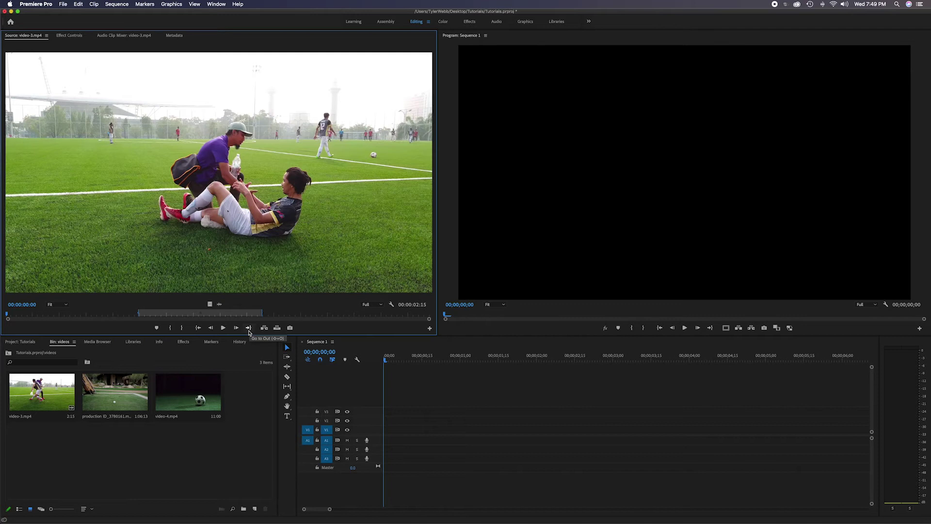
- Move the source playhead away from the In and Out points several times and jump it back to each of them
{"action": "left_click", "coordinate": [367, 313]}
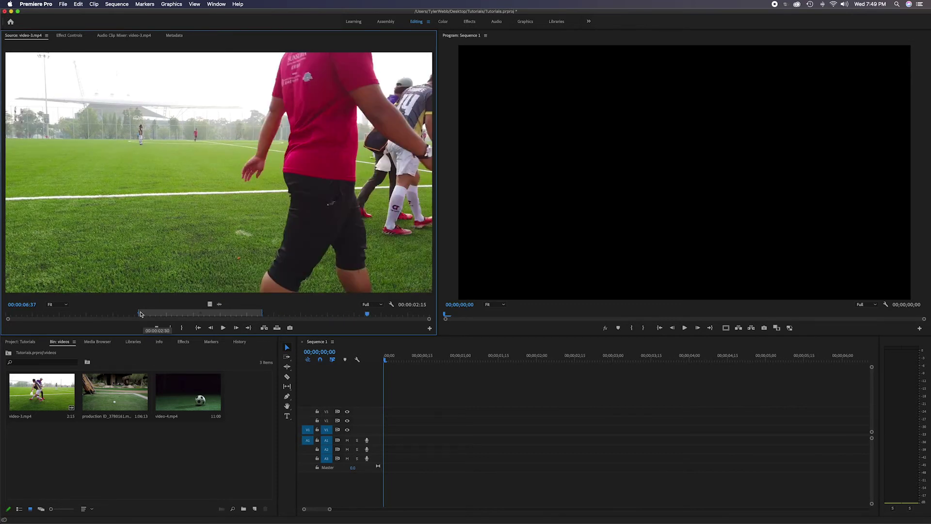
{"action": "left_click", "coordinate": [198, 329]}
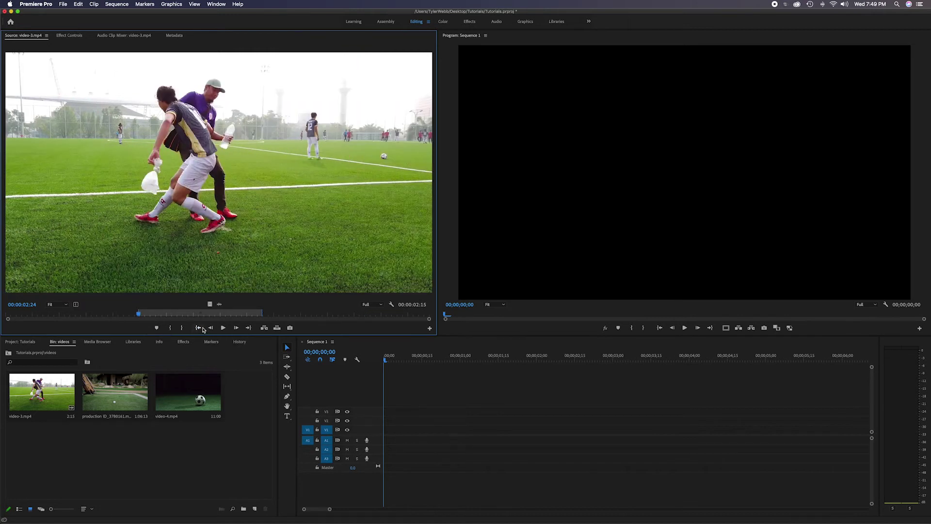
{"action": "left_click", "coordinate": [367, 315]}
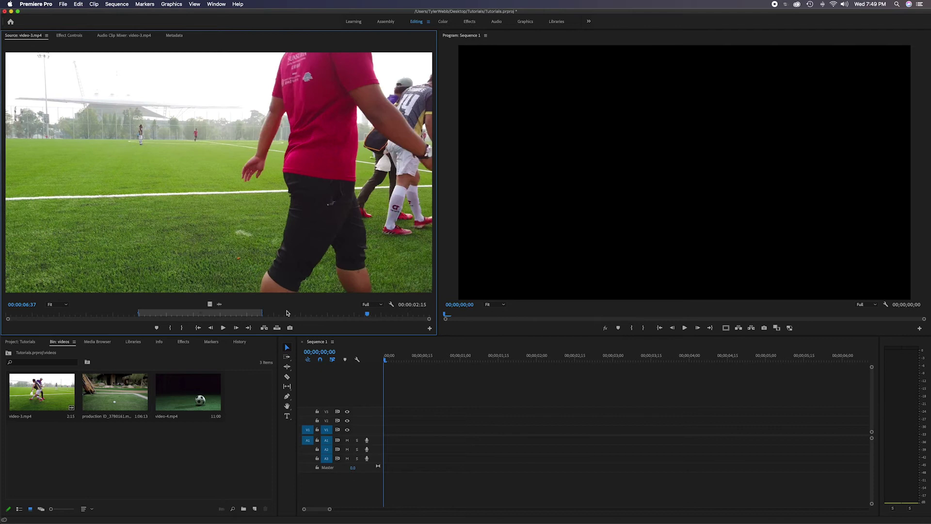
{"action": "left_click", "coordinate": [249, 329]}
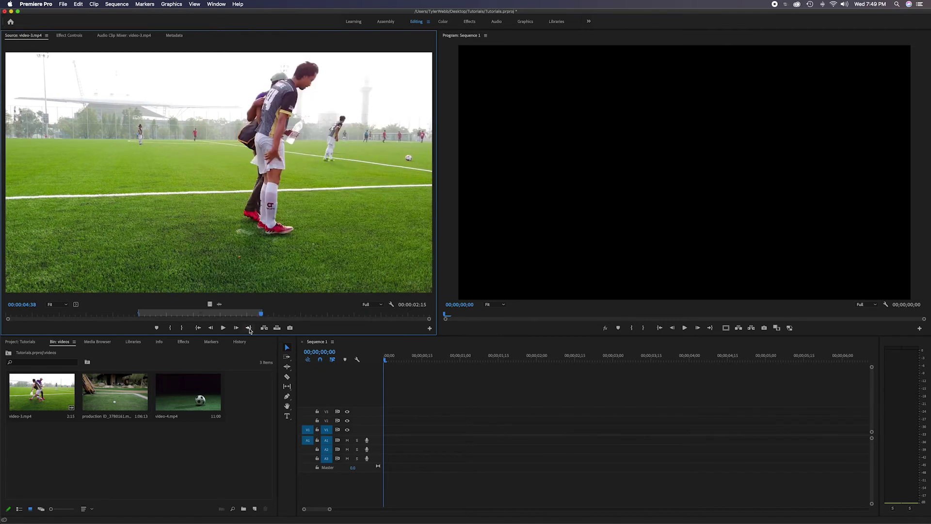
{"action": "left_click", "coordinate": [93, 314]}
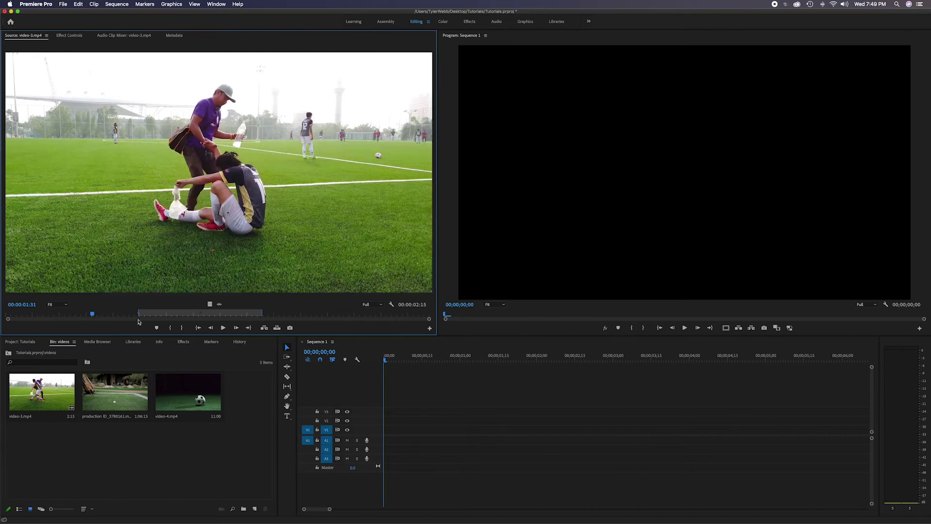
{"action": "left_click", "coordinate": [197, 329]}
{"action": "left_click", "coordinate": [249, 328]}
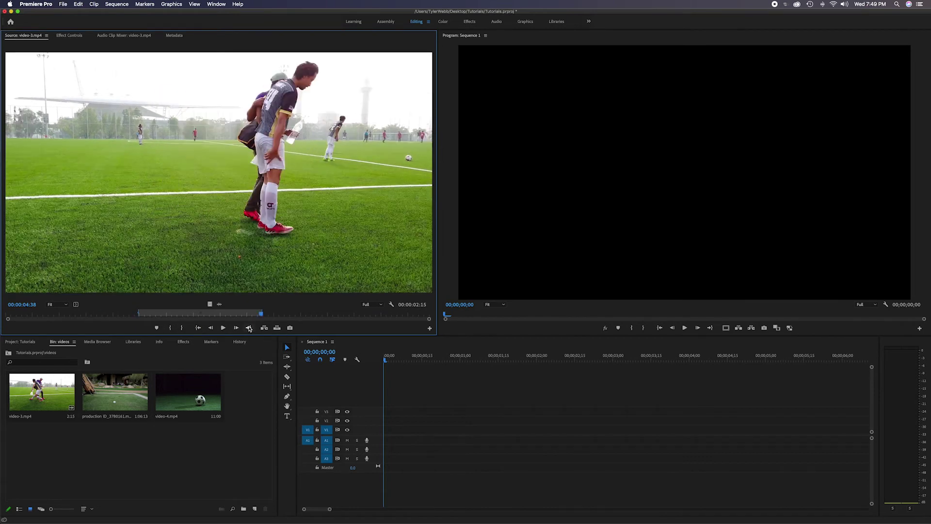
{"action": "left_click_drag", "start_coordinate": [261, 315], "coordinate": [217, 315]}
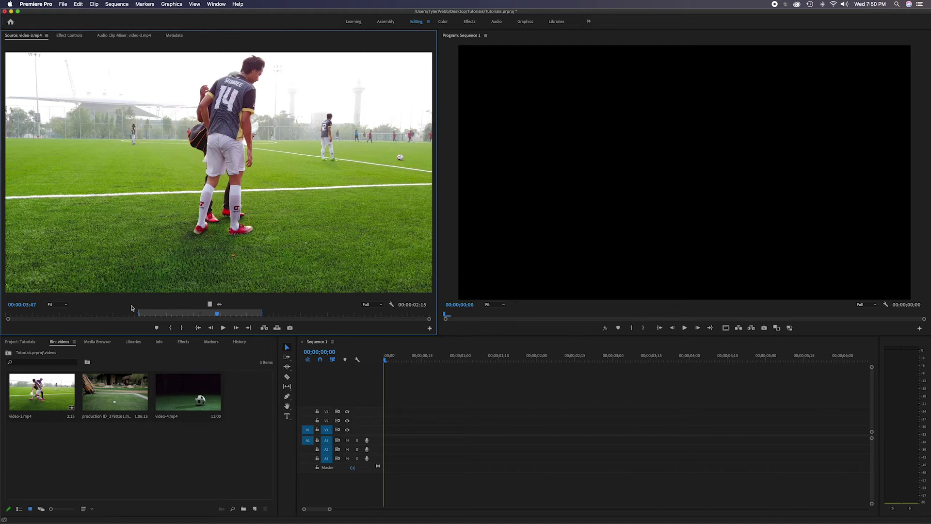
{"action": "left_click_drag", "start_coordinate": [217, 316], "coordinate": [416, 314]}
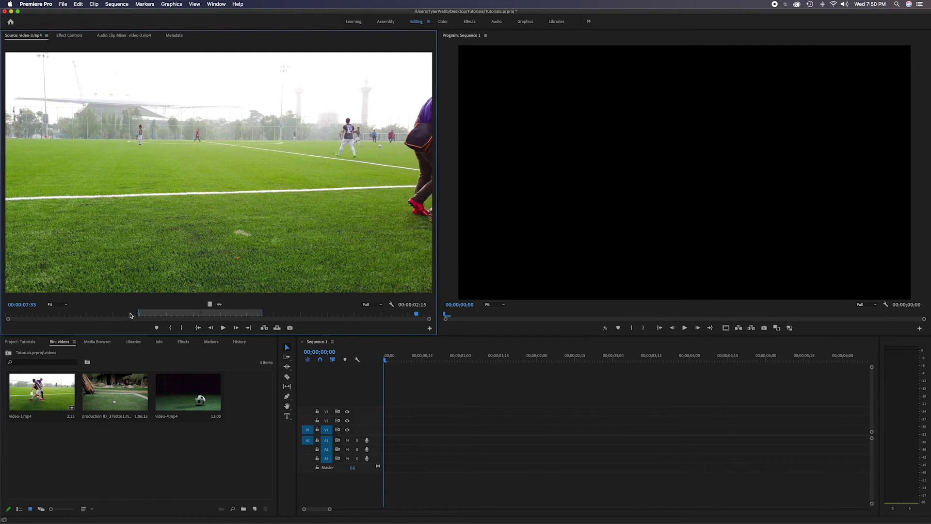
{"action": "left_click", "coordinate": [198, 328]}
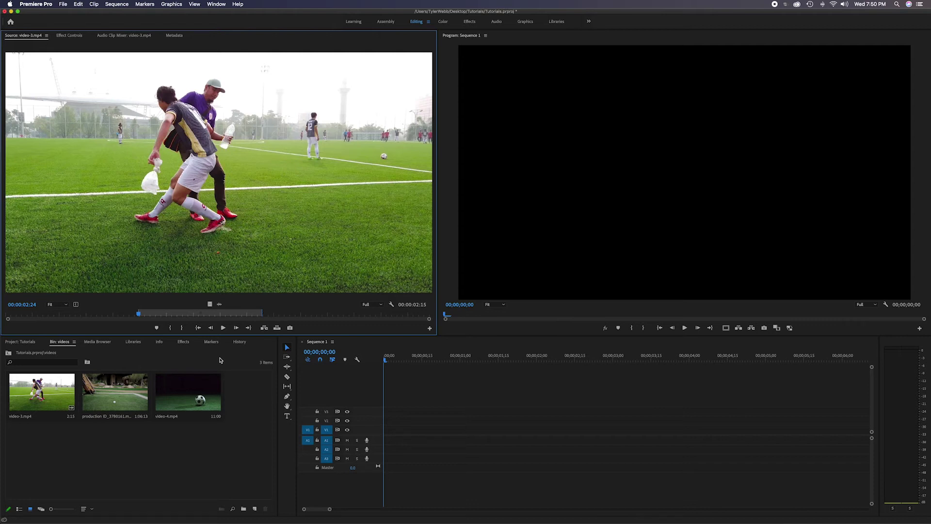
- Clear both the In and Out points of the source clip and move its playhead further along
{"action": "right_click", "coordinate": [192, 313]}
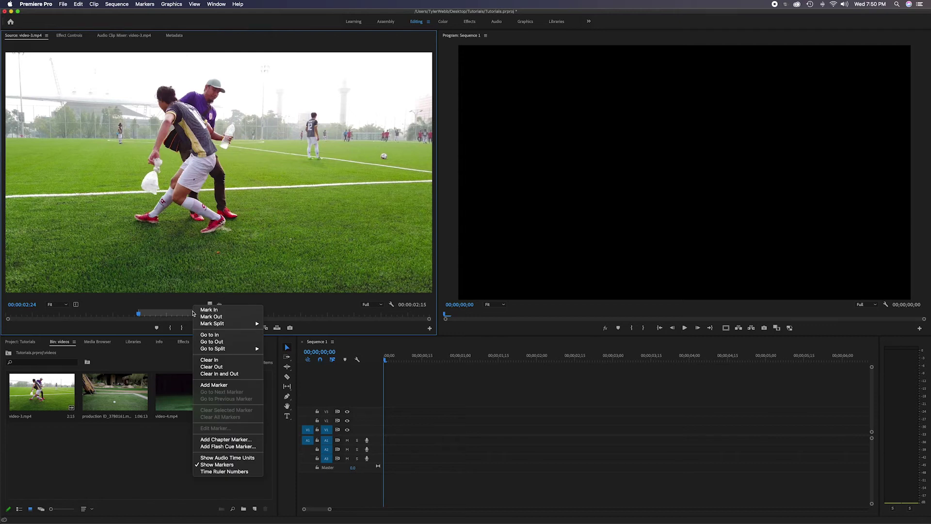
{"action": "left_click", "coordinate": [221, 374]}
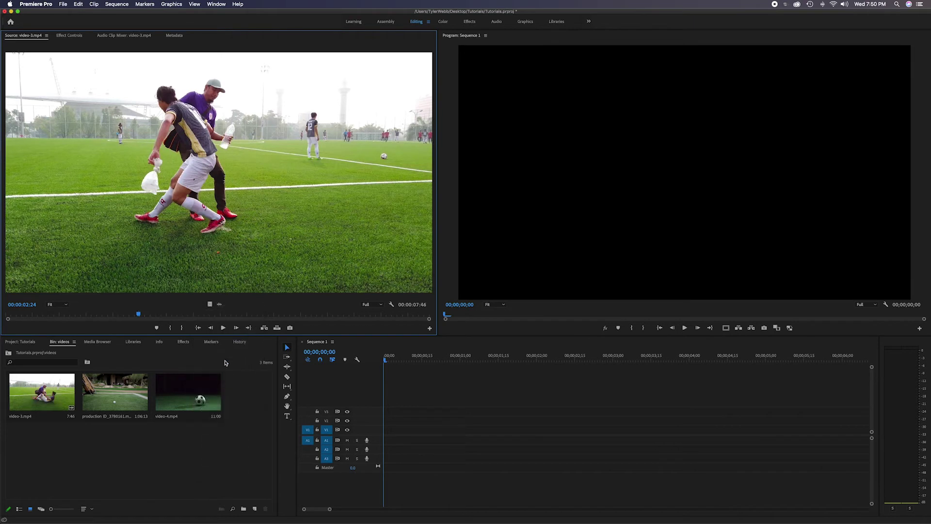
{"action": "left_click_drag", "start_coordinate": [139, 315], "coordinate": [403, 313]}
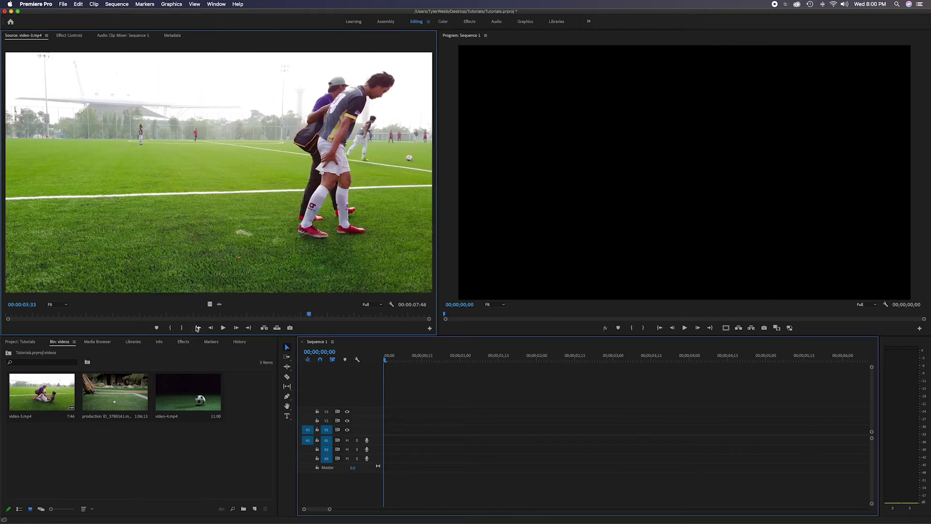
- Play and pause the source clip several times, restarting it once from 00:00:01:29
{"action": "left_click", "coordinate": [223, 328]}
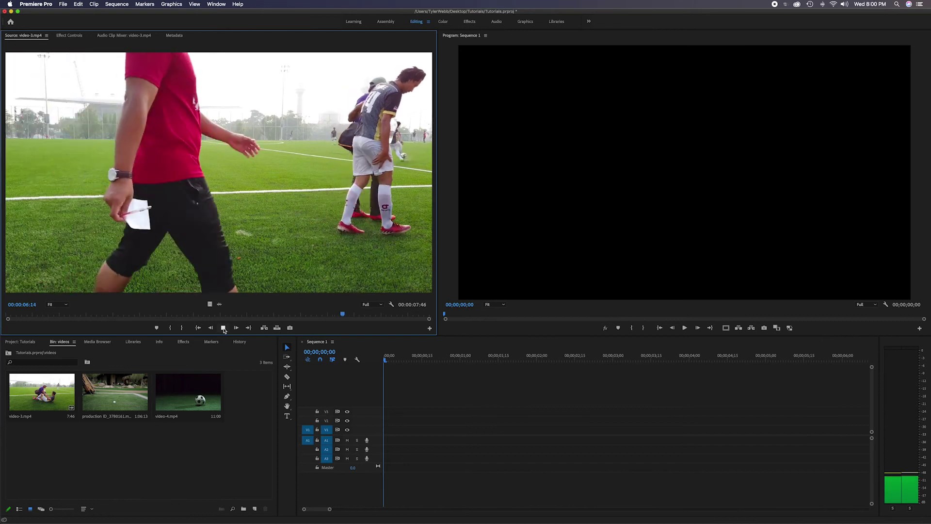
{"action": "left_click", "coordinate": [223, 328]}
{"action": "left_click_drag", "start_coordinate": [368, 315], "coordinate": [90, 314]}
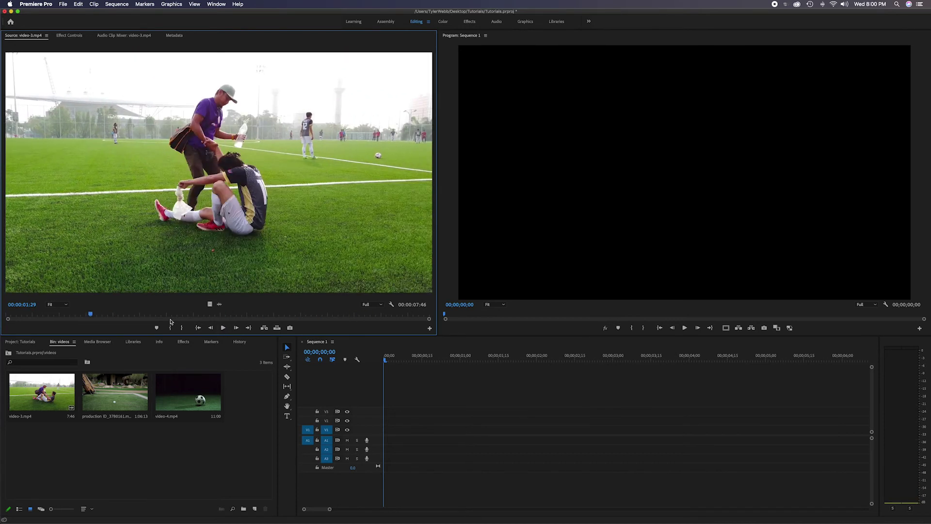
{"action": "left_click", "coordinate": [223, 328]}
{"action": "left_click", "coordinate": [223, 328]}
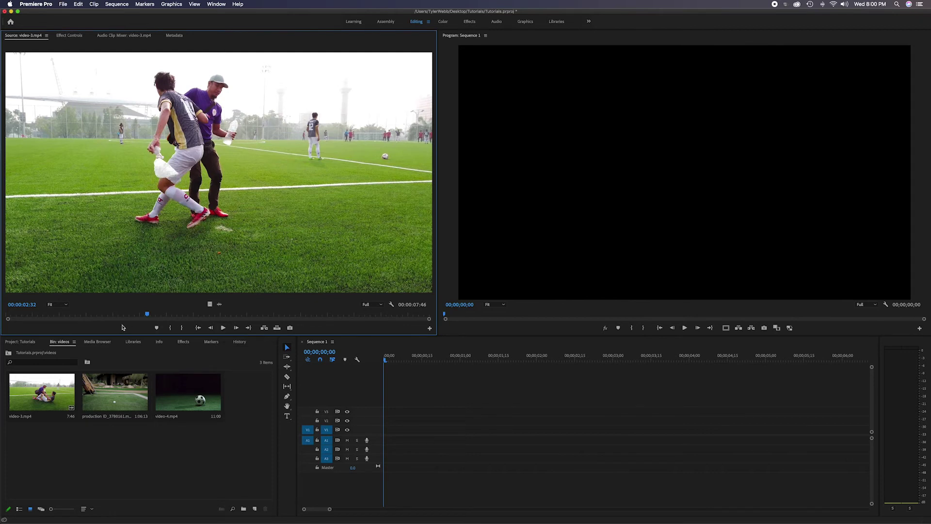
{"action": "key", "text": "space"}
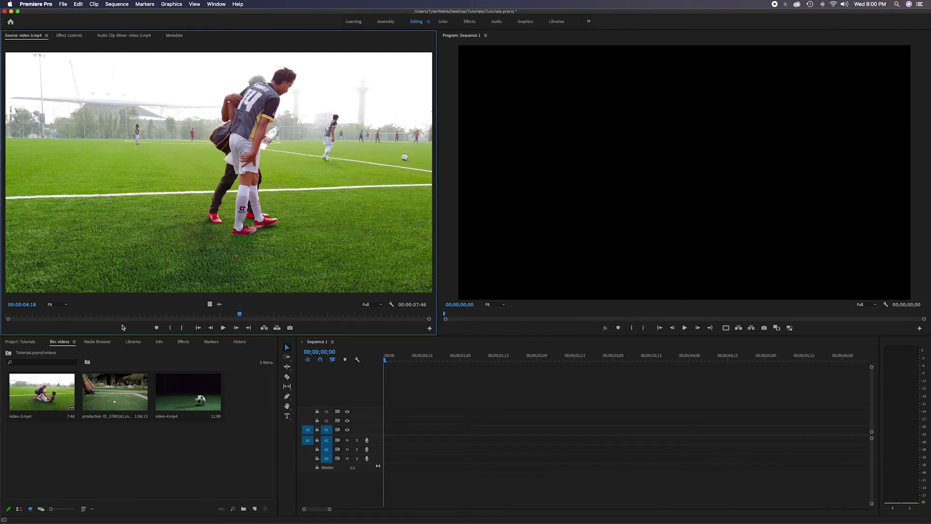
{"action": "key", "text": "space"}
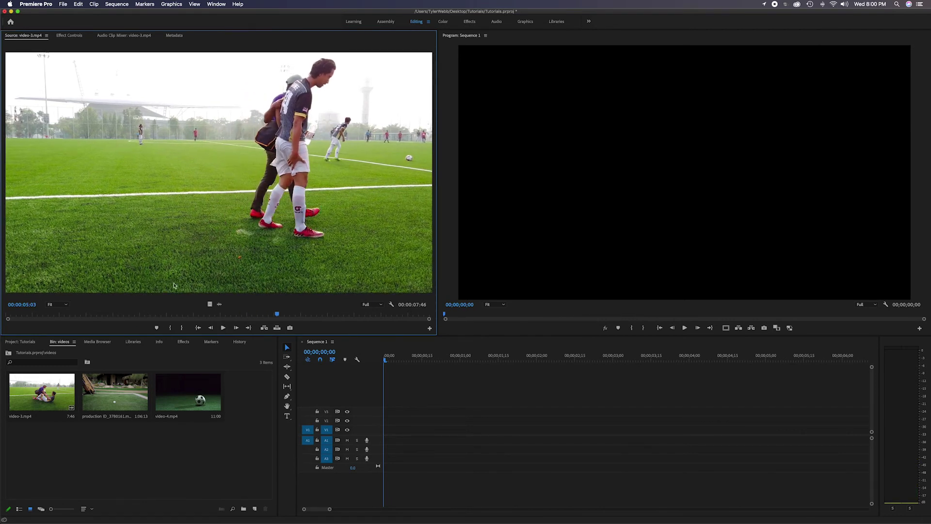
- Make the Source Monitor active again and step the source playhead back frame by frame to 00:00:04:40
{"action": "left_click", "coordinate": [446, 272]}
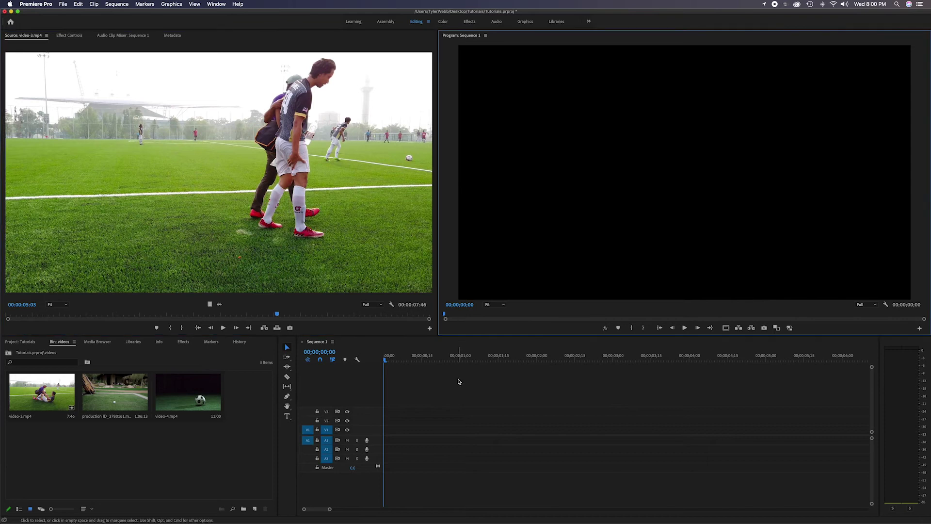
{"action": "left_click", "coordinate": [327, 307]}
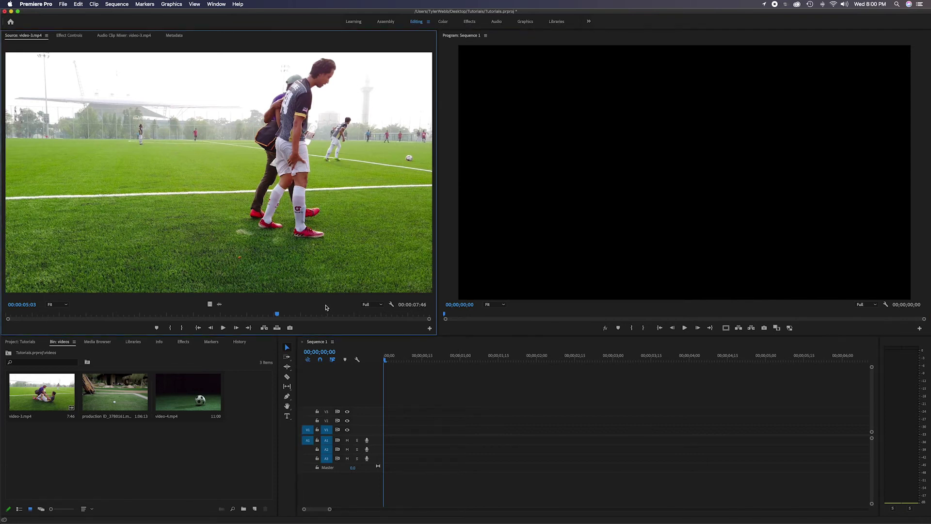
{"action": "left_click", "coordinate": [212, 328]}
{"action": "left_click", "coordinate": [212, 328]}
{"action": "left_click", "coordinate": [212, 328]}
{"action": "left_click", "coordinate": [212, 328]}
{"action": "left_click", "coordinate": [212, 328]}
{"action": "left_click", "coordinate": [211, 327]}
{"action": "left_click", "coordinate": [211, 328]}
{"action": "left_click", "coordinate": [211, 328]}
{"action": "left_click", "coordinate": [211, 328]}
{"action": "left_click", "coordinate": [212, 327]}
{"action": "left_click", "coordinate": [212, 328]}
{"action": "left_click", "coordinate": [211, 328]}
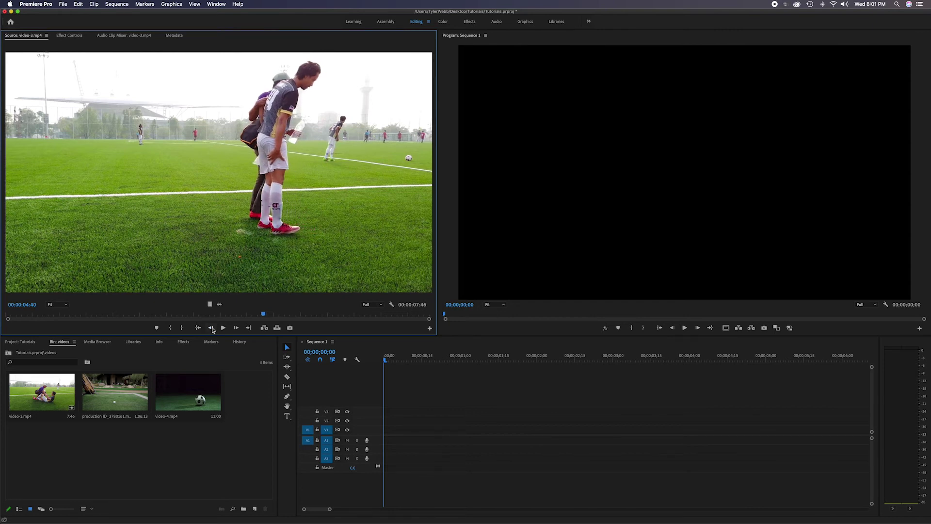
- Step the source playhead forward six frames to 00:00:04:46
{"action": "left_click", "coordinate": [236, 328]}
{"action": "left_click", "coordinate": [237, 328]}
{"action": "left_click", "coordinate": [237, 327]}
{"action": "left_click", "coordinate": [237, 328]}
{"action": "left_click", "coordinate": [236, 328]}
{"action": "left_click", "coordinate": [237, 328]}
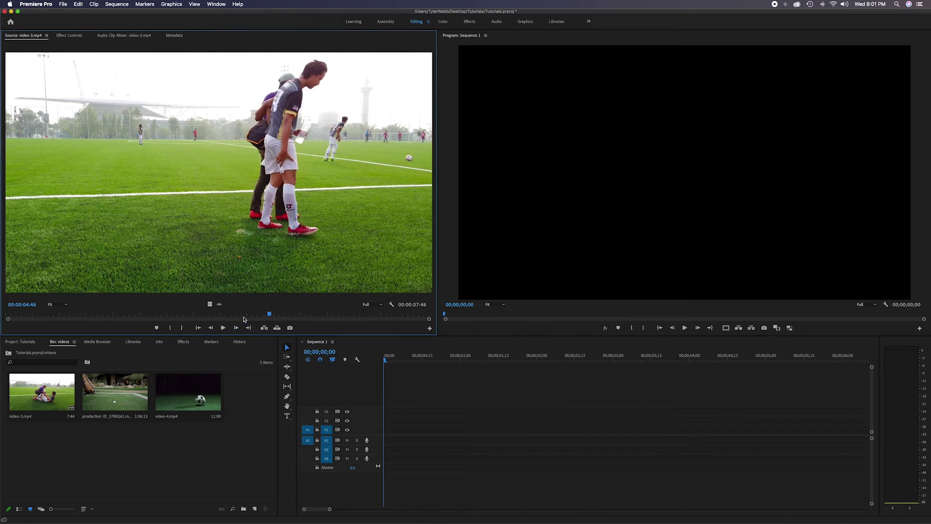
- Step the source playhead back seven frames
{"action": "key", "text": "Left"}
{"action": "key", "text": "Left"}
{"action": "key", "text": "Left"}
{"action": "key", "text": "Left"}
{"action": "key", "text": "Left"}
{"action": "key", "text": "Left"}
{"action": "key", "text": "Left"}
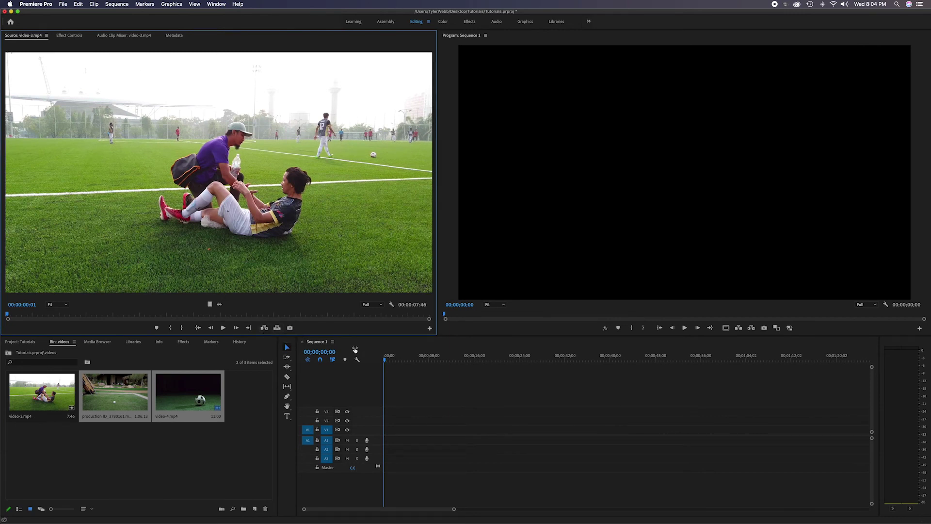
- Insert the source clip video-3.mp4 into the sequence at 00;00;10;26
{"action": "left_click_drag", "start_coordinate": [385, 360], "coordinate": [447, 363]}
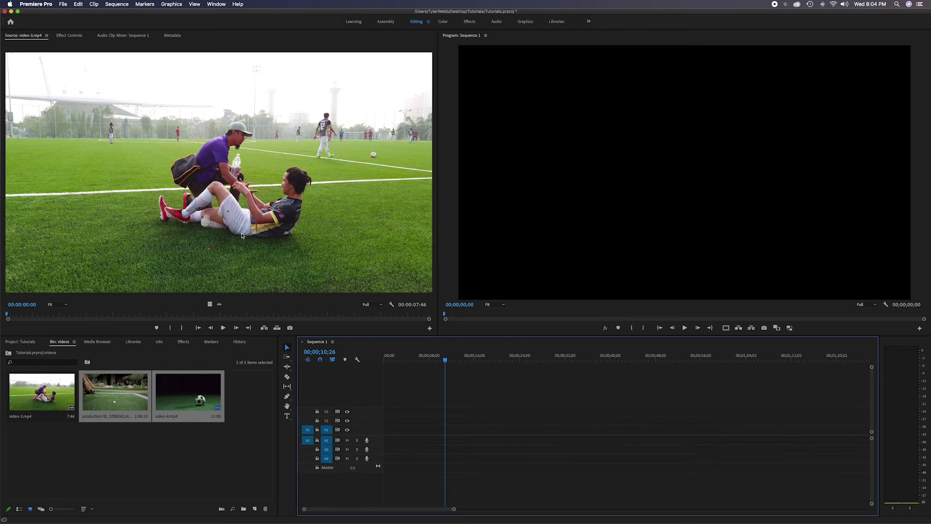
{"action": "left_click", "coordinate": [264, 329]}
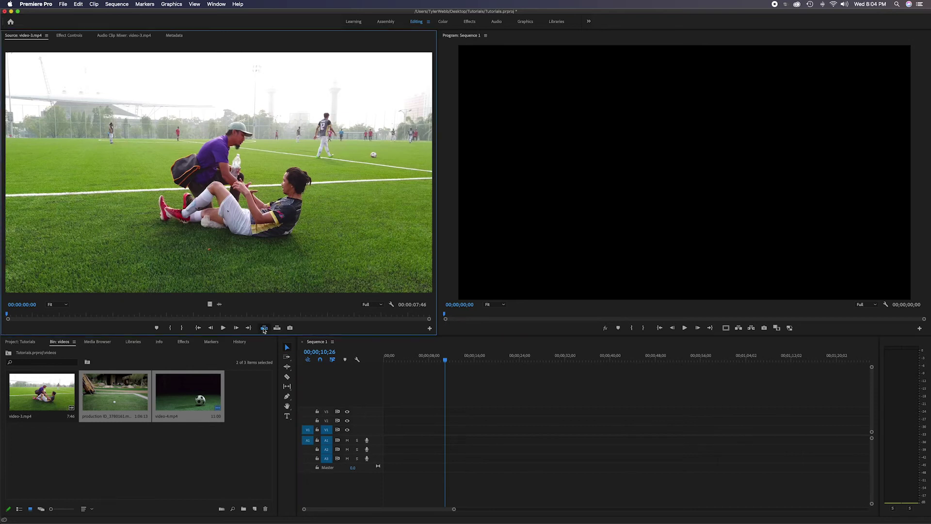
- Insert video-3.mp4 a second time at 00;00;29;18 and delete both video-3.mp4 clips from the sequence
{"action": "left_click_drag", "start_coordinate": [491, 362], "coordinate": [551, 361]}
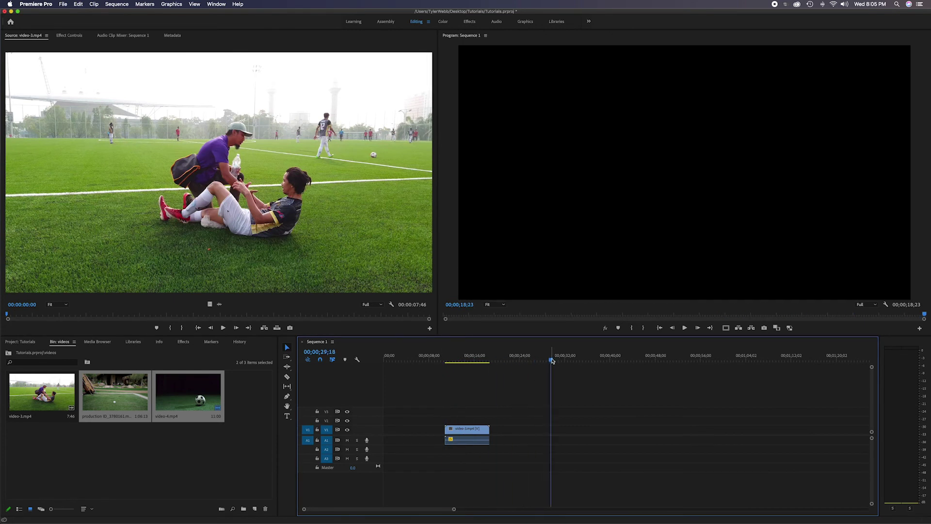
{"action": "left_click", "coordinate": [264, 328]}
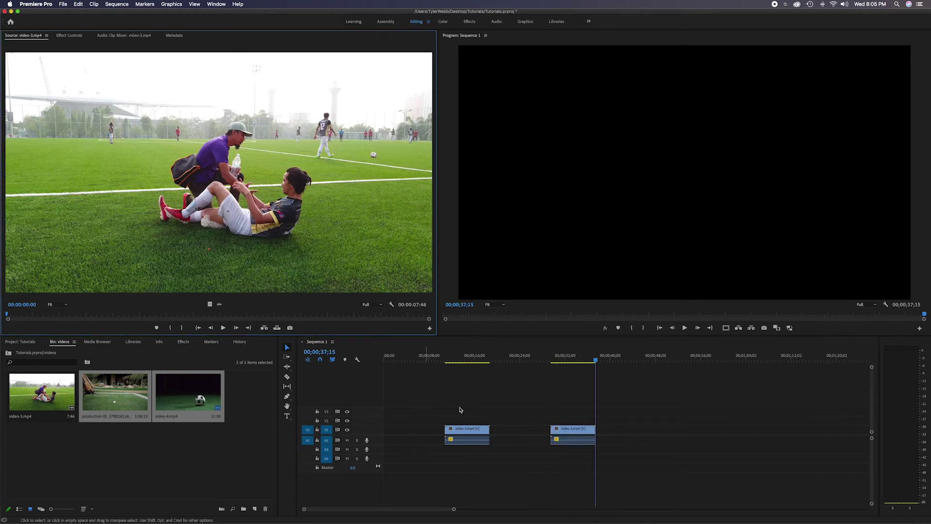
{"action": "left_click_drag", "start_coordinate": [580, 389], "coordinate": [443, 462]}
{"action": "key", "text": "Delete"}
- Place video-3.mp4 in the sequence with Overwrite at 00;00;00;00 and once more at 00;00;23;11
{"action": "left_click", "coordinate": [380, 363]}
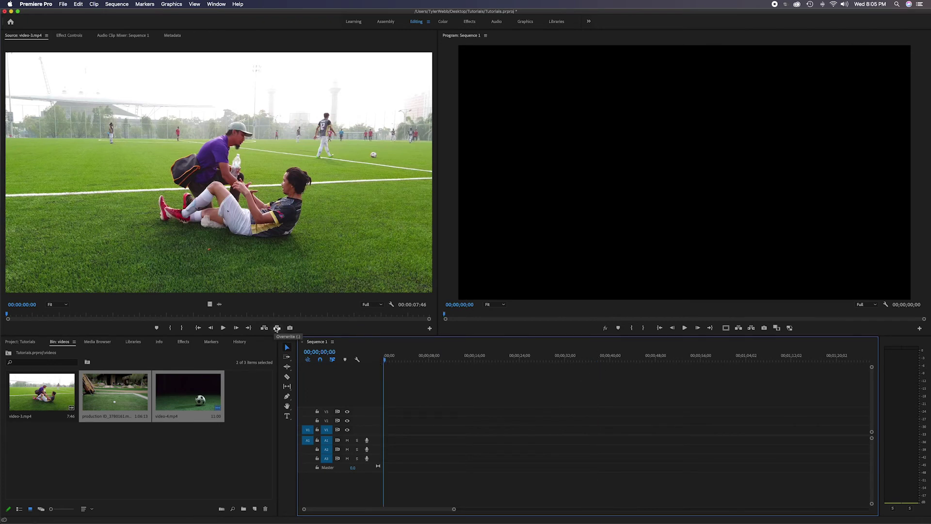
{"action": "left_click", "coordinate": [277, 328]}
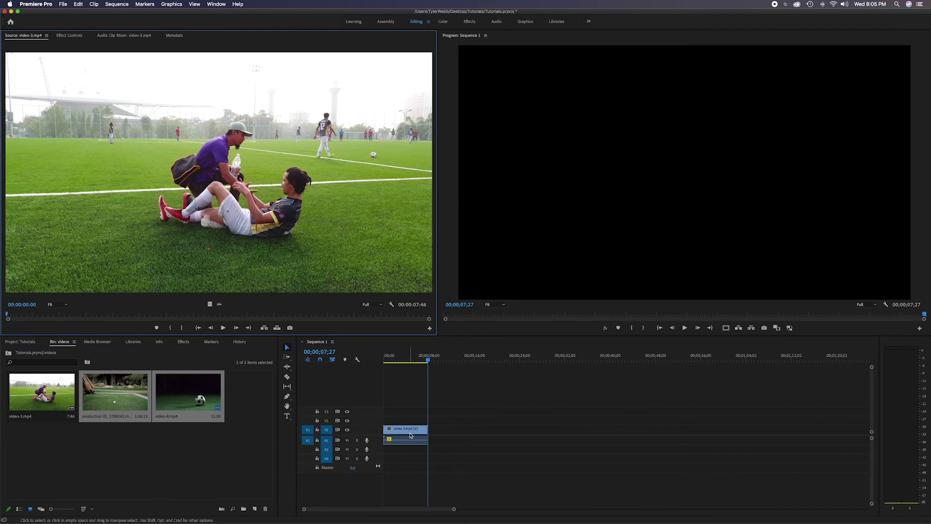
{"action": "left_click_drag", "start_coordinate": [428, 362], "coordinate": [516, 360]}
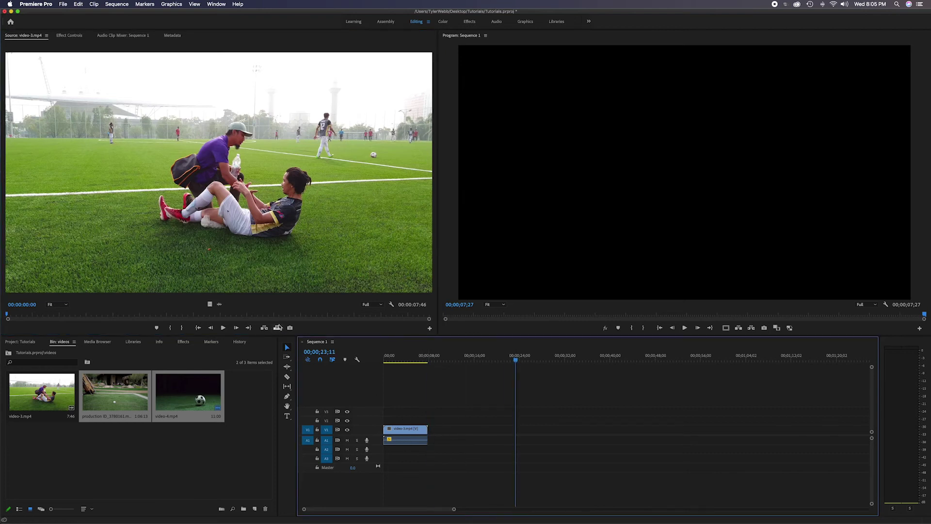
{"action": "left_click", "coordinate": [277, 328]}
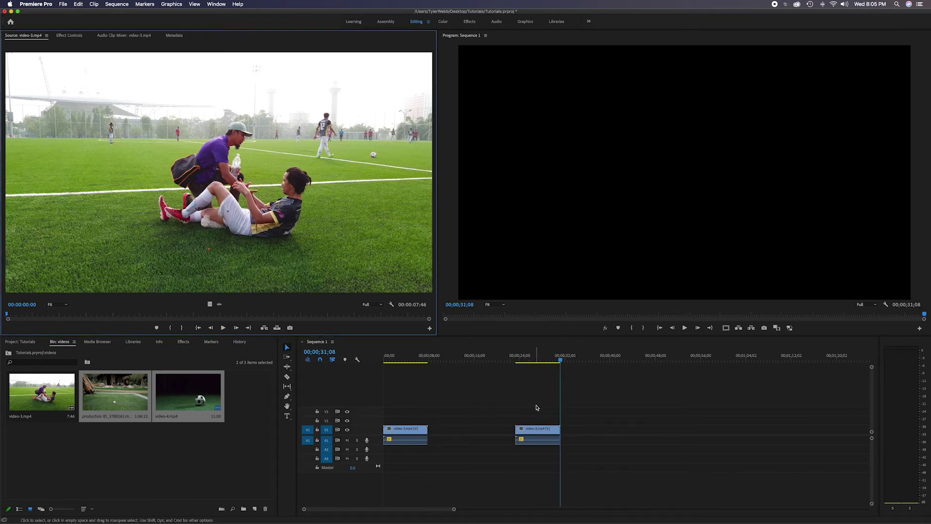
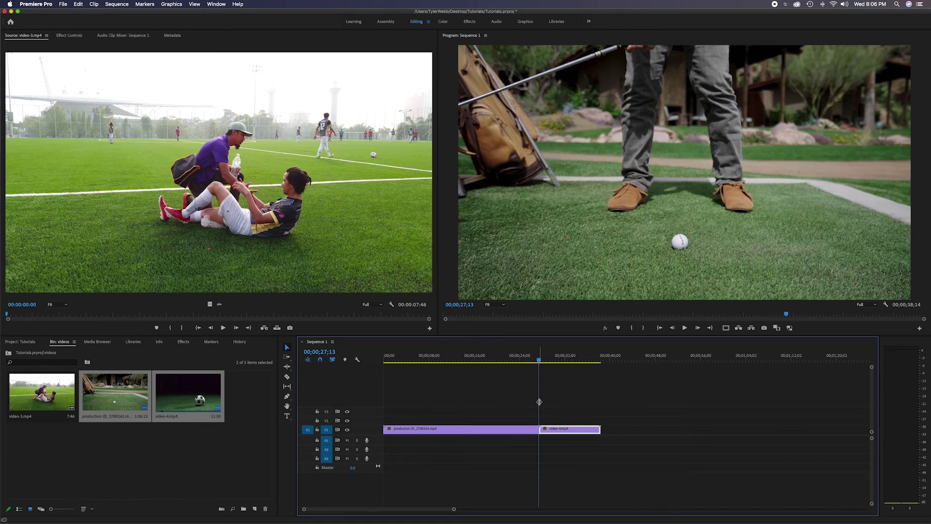
- Insert video-3.mp4 at 00;00;27;13 between the production clip and video-4.mp4, and ripple-delete it again
{"action": "left_click", "coordinate": [265, 329]}
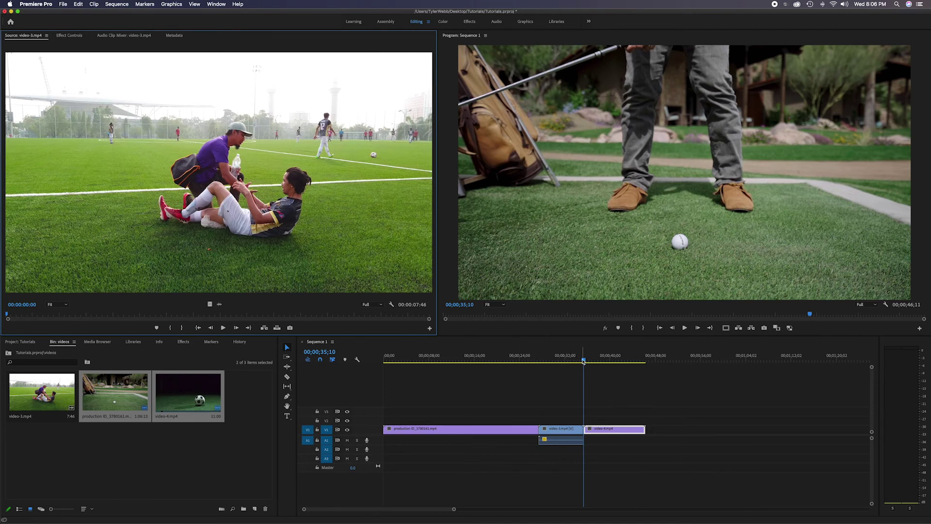
{"action": "left_click_drag", "start_coordinate": [562, 393], "coordinate": [561, 452]}
{"action": "key", "text": "alt+BackSpace"}
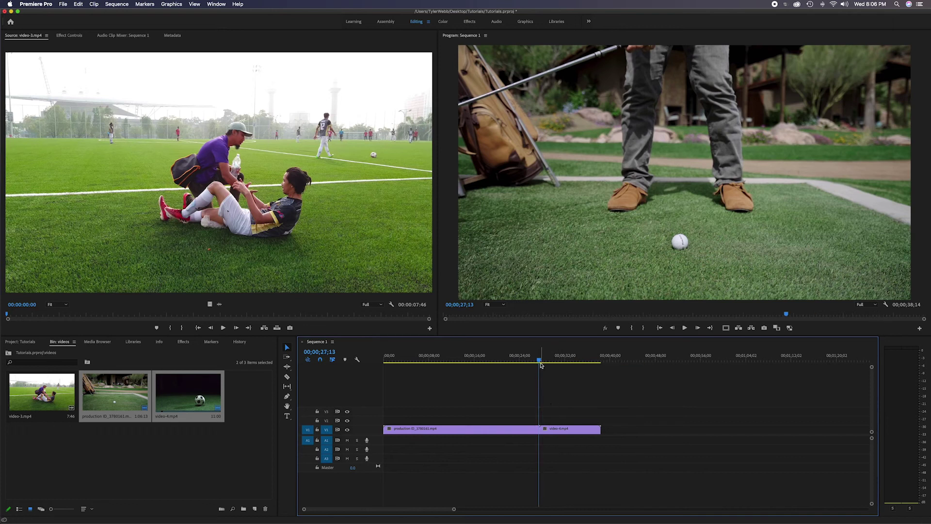
- Overwrite the start of video-4.mp4 with video-3.mp4 at 00;00;27;13, scrub through the result and undo the overwrite
{"action": "left_click", "coordinate": [277, 328]}
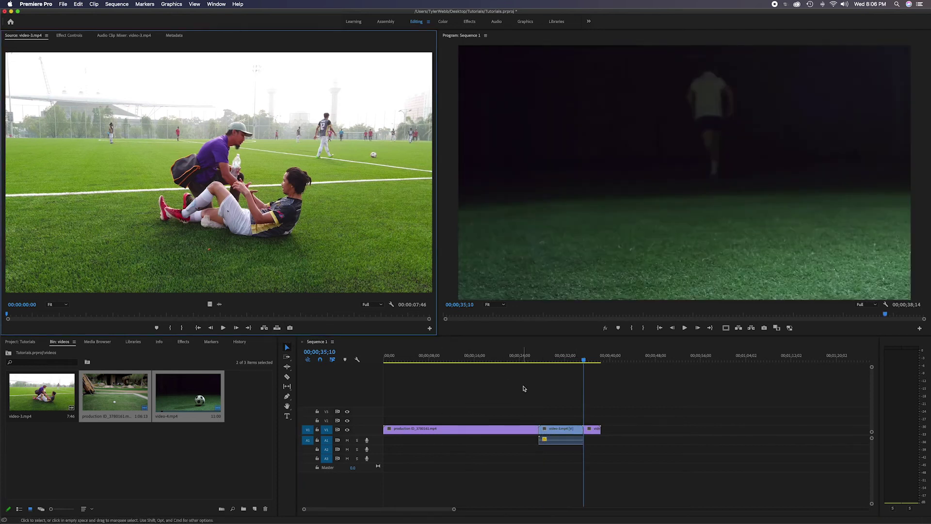
{"action": "mouse_move", "coordinate": [583, 360]}
{"action": "left_mouse_down"}
{"action": "mouse_move", "coordinate": [597, 361]}
{"action": "mouse_move", "coordinate": [571, 362]}
{"action": "left_mouse_up"}
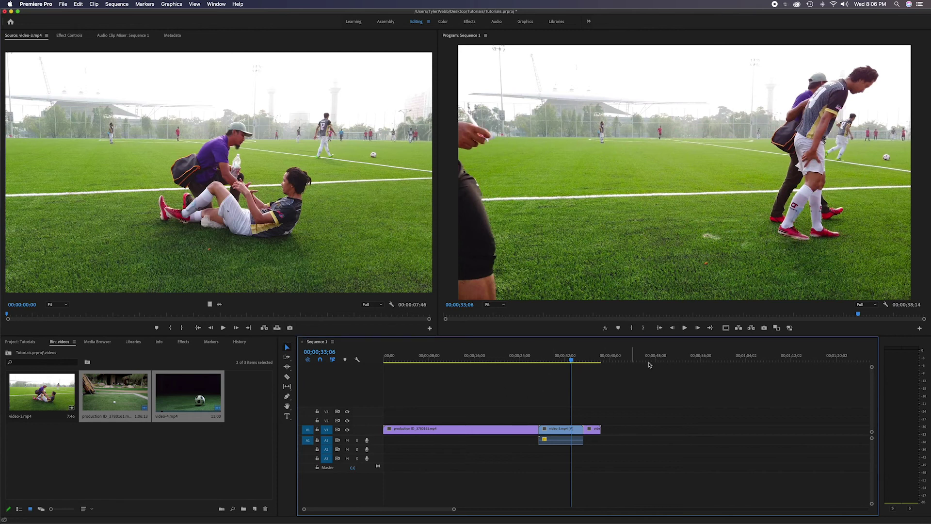
{"action": "left_click", "coordinate": [629, 361]}
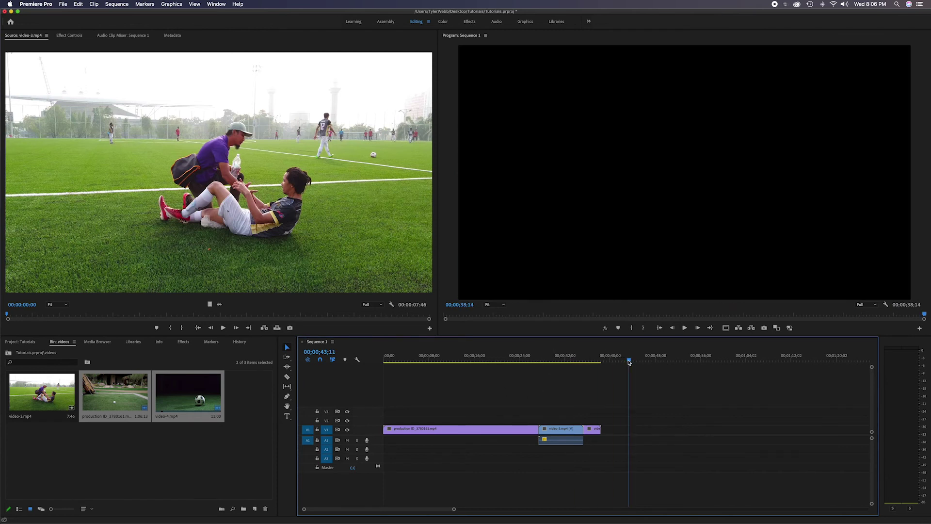
{"action": "key", "text": "super+z"}
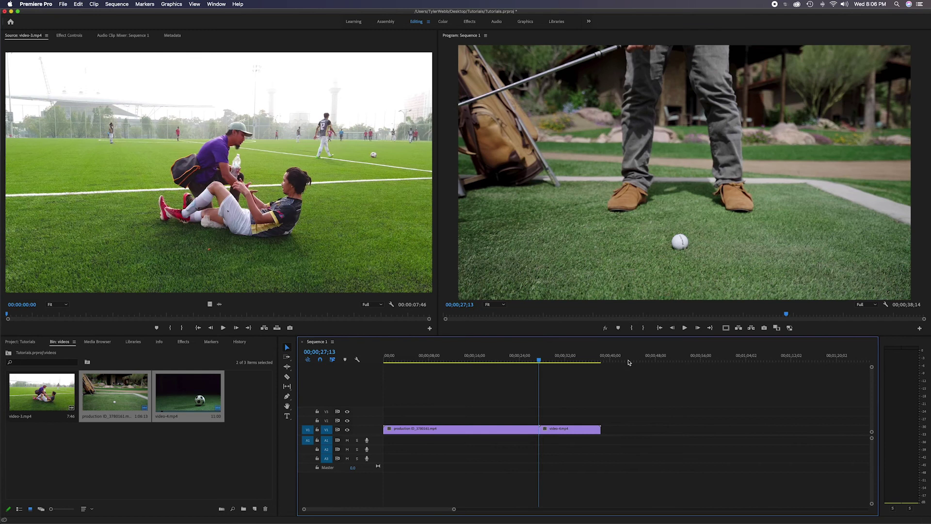
- Insert video-3.mp4 in the middle of video-4.mp4 at 00;00;32;09 and undo the insertion
{"action": "left_click", "coordinate": [547, 361]}
{"action": "mouse_move", "coordinate": [558, 361]}
{"action": "left_mouse_down"}
{"action": "mouse_move", "coordinate": [576, 362]}
{"action": "mouse_move", "coordinate": [459, 361]}
{"action": "mouse_move", "coordinate": [567, 365]}
{"action": "left_mouse_up"}
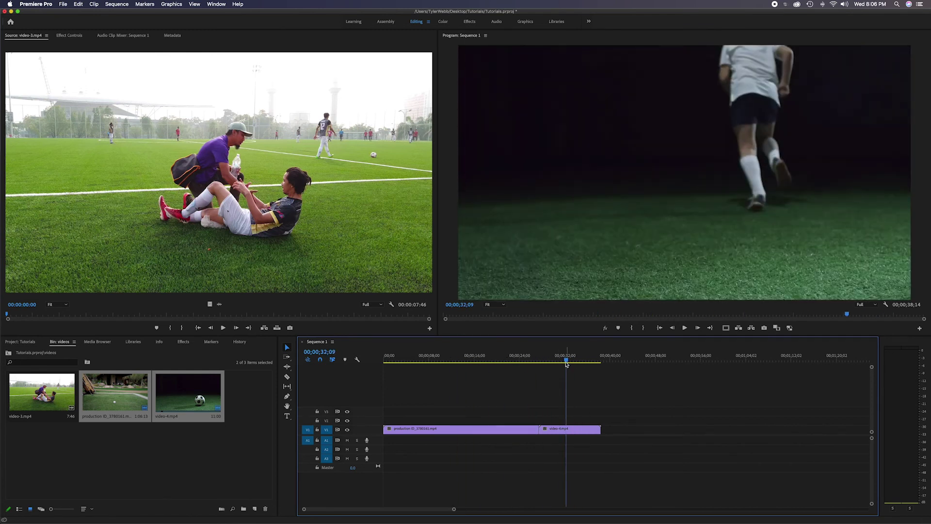
{"action": "left_click", "coordinate": [264, 328]}
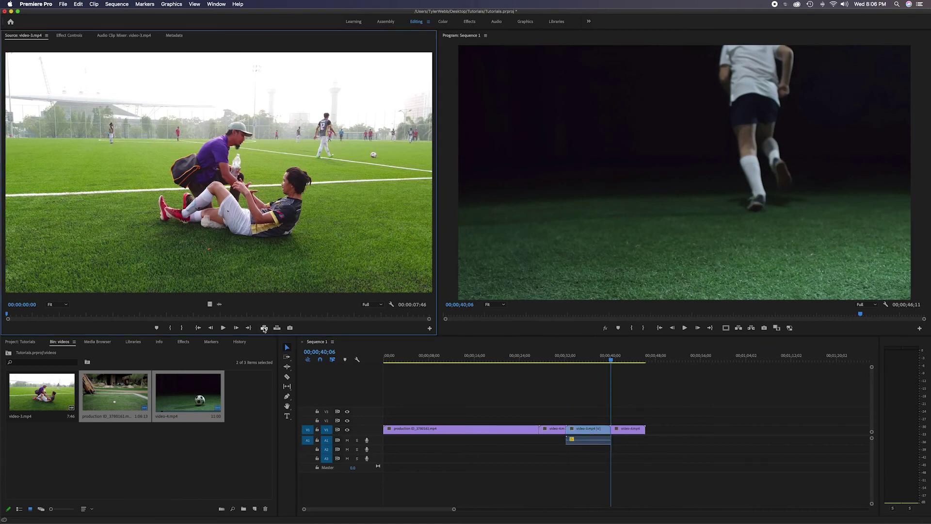
{"action": "key", "text": "super+z"}
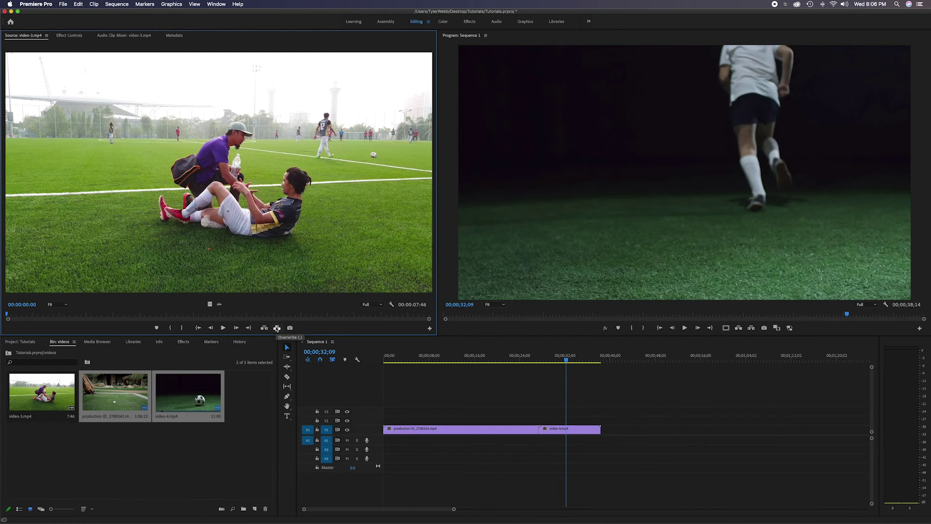
- Overwrite the rest of video-4.mp4 with video-3.mp4 from 00;00;32;09, undo the overwrite and scrub back through the sequence
{"action": "left_click", "coordinate": [277, 329]}
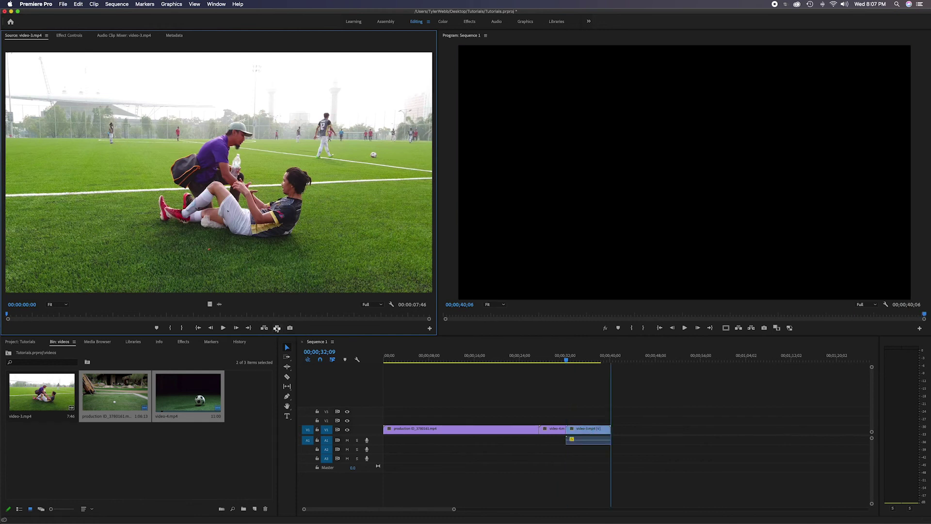
{"action": "key", "text": "super+z"}
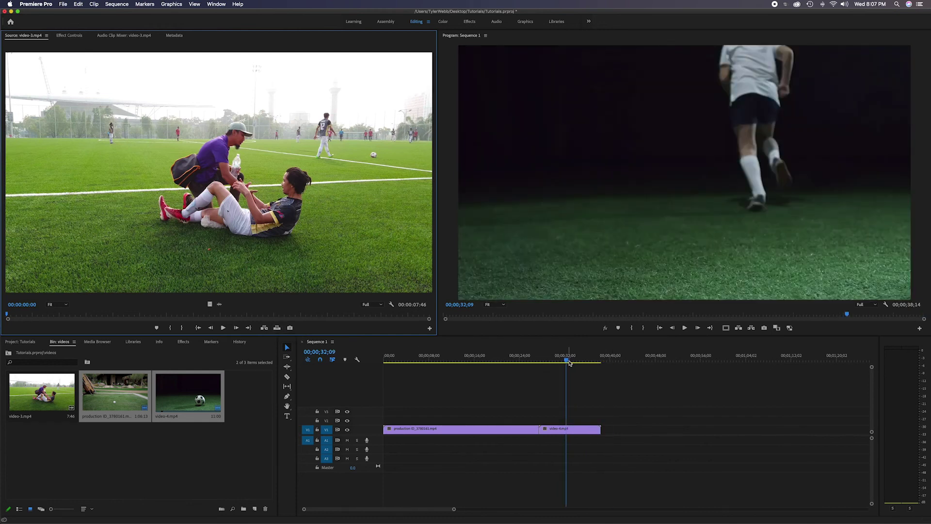
{"action": "left_click_drag", "start_coordinate": [565, 358], "coordinate": [453, 370]}
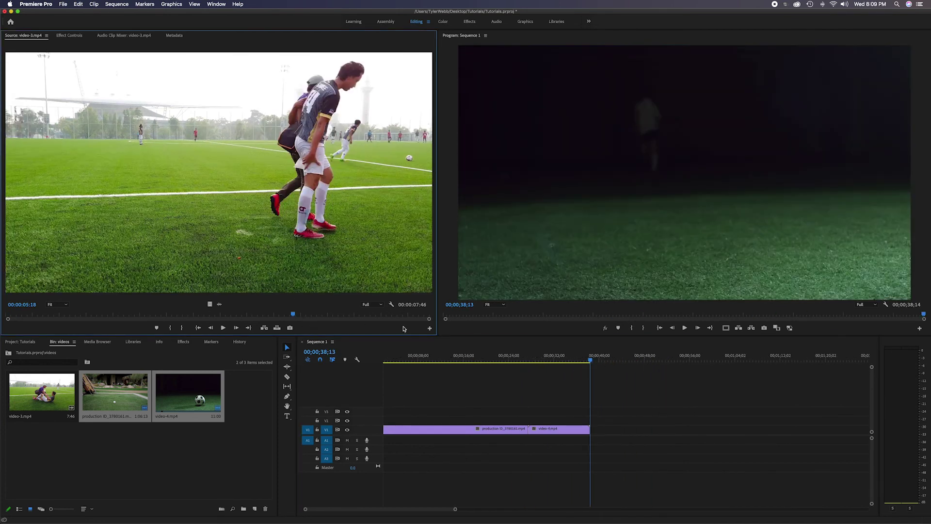
- Open the Source Monitor's Button Editor, reset the button layout and cancel the editor
{"action": "left_click", "coordinate": [429, 330]}
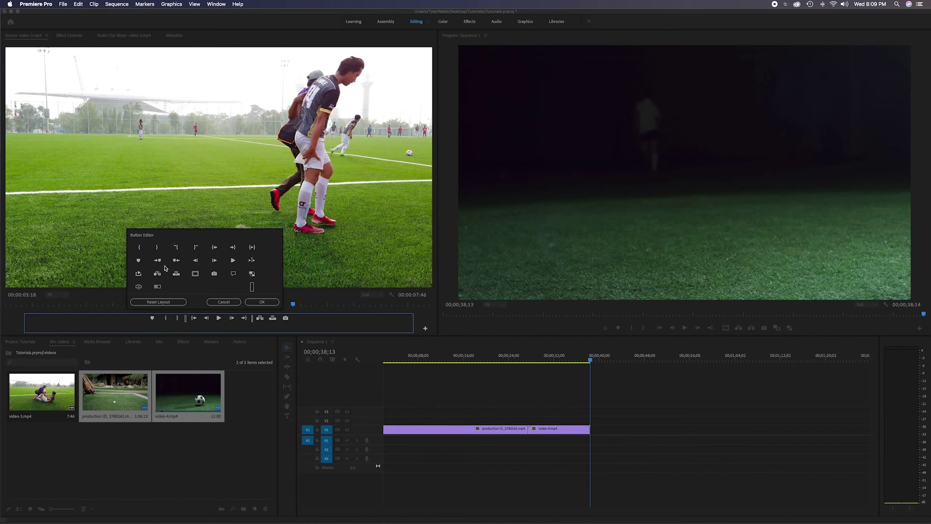
{"action": "left_click", "coordinate": [162, 302]}
{"action": "left_click", "coordinate": [117, 320]}
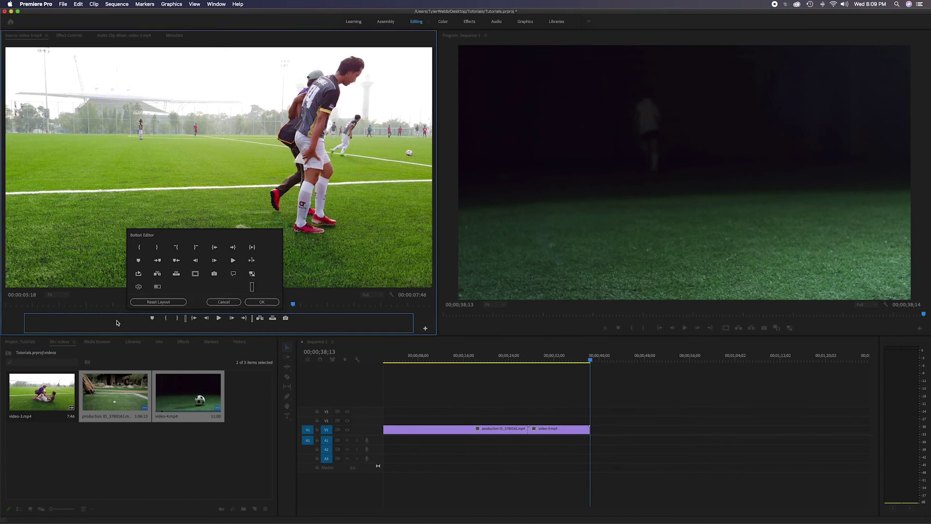
{"action": "left_click", "coordinate": [223, 302]}
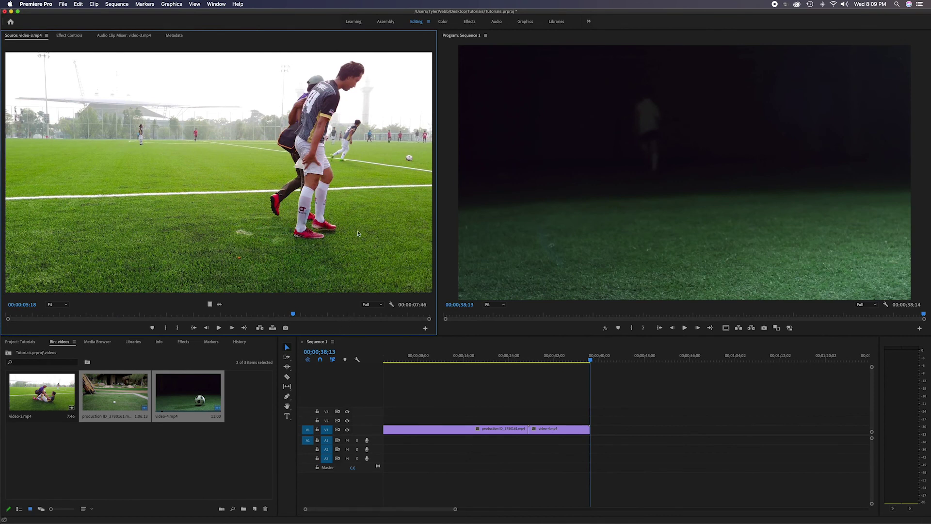
- Set the Program Monitor's playback resolution to 1/2 and check its zoom level options
{"action": "left_click", "coordinate": [450, 247]}
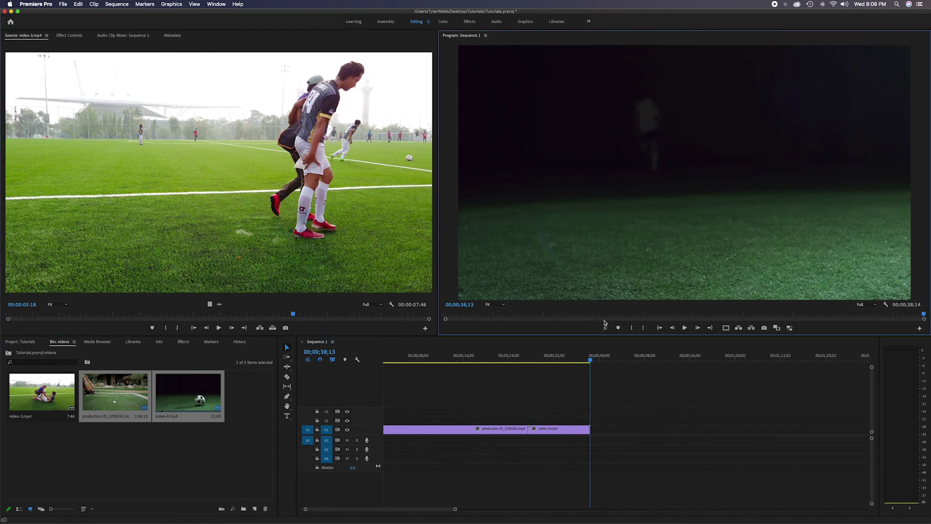
{"action": "left_click", "coordinate": [868, 305]}
{"action": "left_click", "coordinate": [867, 320]}
{"action": "left_click", "coordinate": [489, 305]}
{"action": "left_click", "coordinate": [480, 308]}
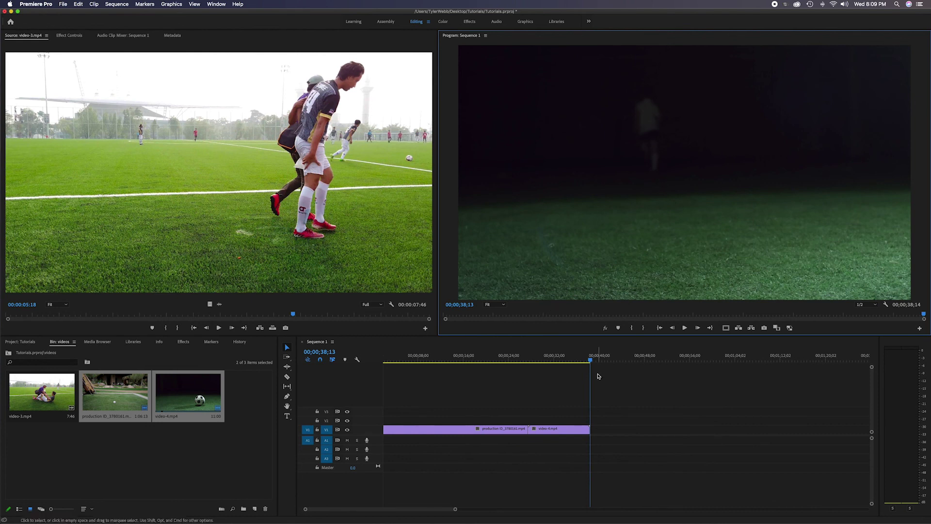
- Play the sequence from 00;00;16;25 in the Program Monitor and stop at 00;00;17;21
{"action": "left_click_drag", "start_coordinate": [590, 361], "coordinate": [469, 366]}
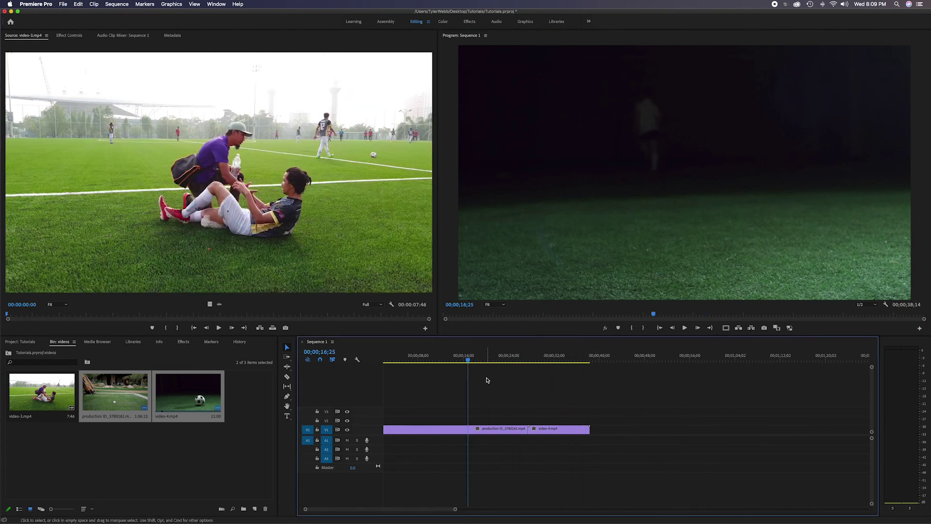
{"action": "left_click", "coordinate": [685, 328]}
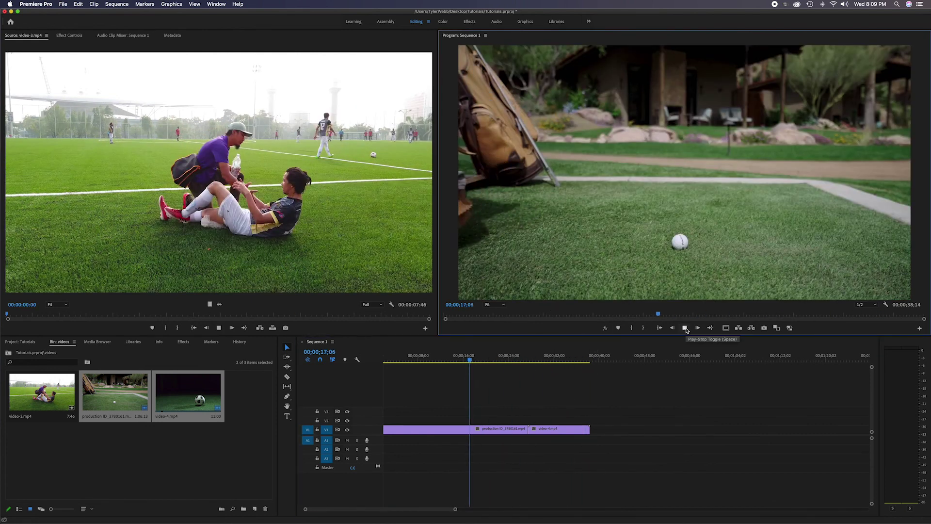
{"action": "left_click", "coordinate": [685, 329]}
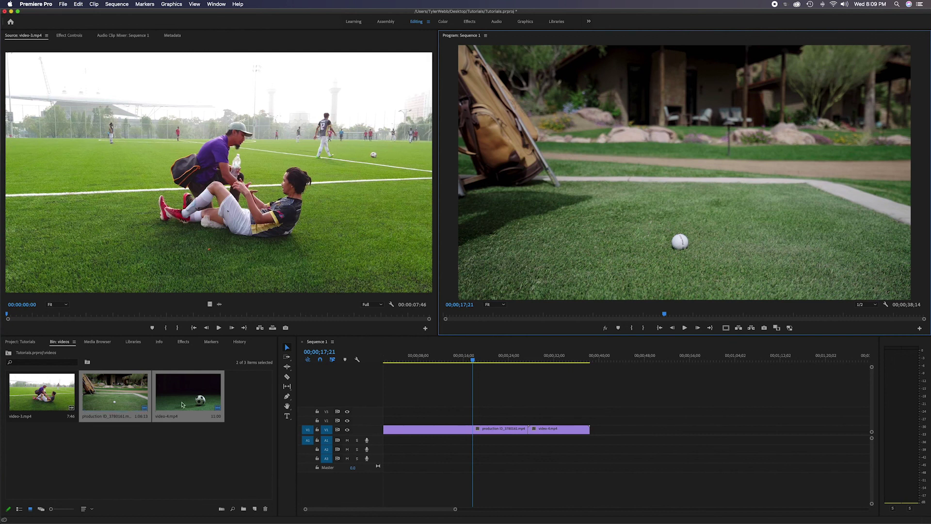
- Make the videos bin, the Source Monitor, the Program Monitor and the timeline active one after another
{"action": "left_click", "coordinate": [239, 354]}
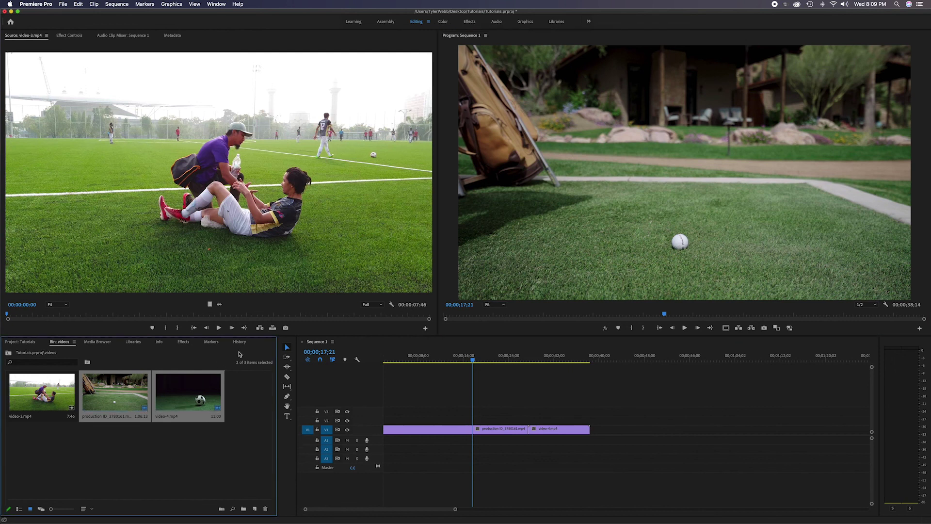
{"action": "left_click", "coordinate": [255, 303]}
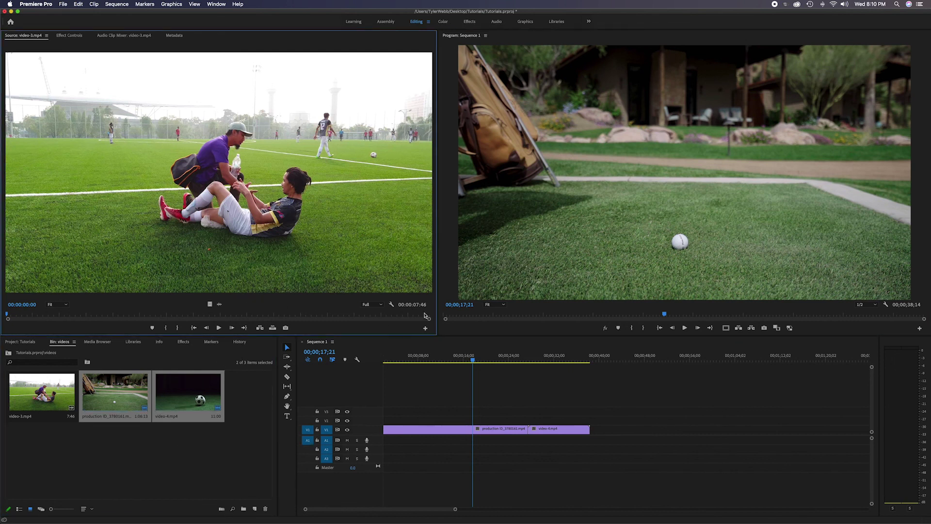
{"action": "left_click", "coordinate": [442, 278]}
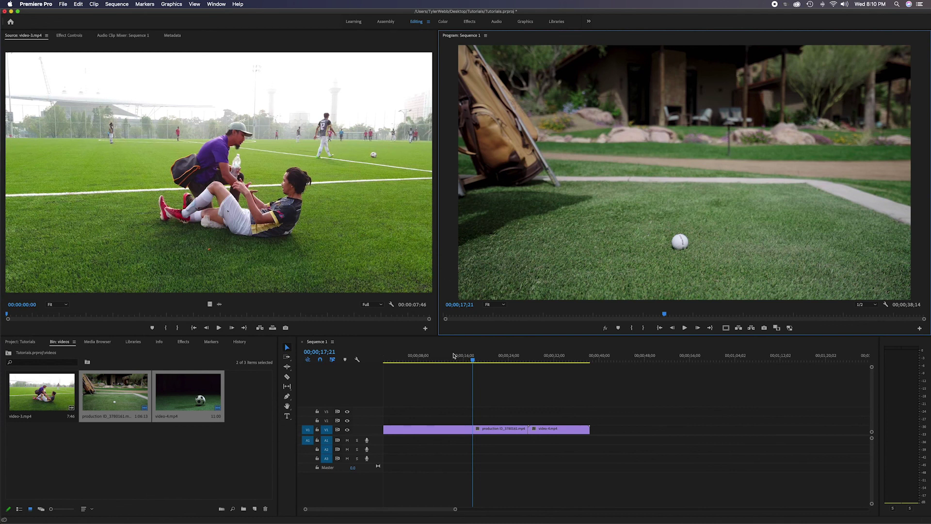
{"action": "left_click", "coordinate": [464, 385]}
- Move the sequence playhead to 00;00;37;00 and scrub back to 00;00;08;06 in the Program Monitor
{"action": "left_click_drag", "start_coordinate": [473, 361], "coordinate": [582, 377]}
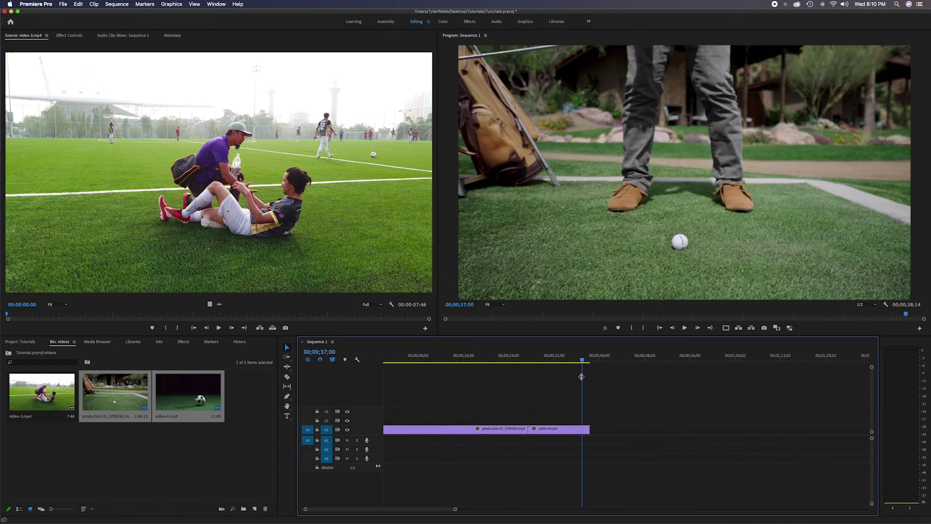
{"action": "left_click", "coordinate": [685, 328]}
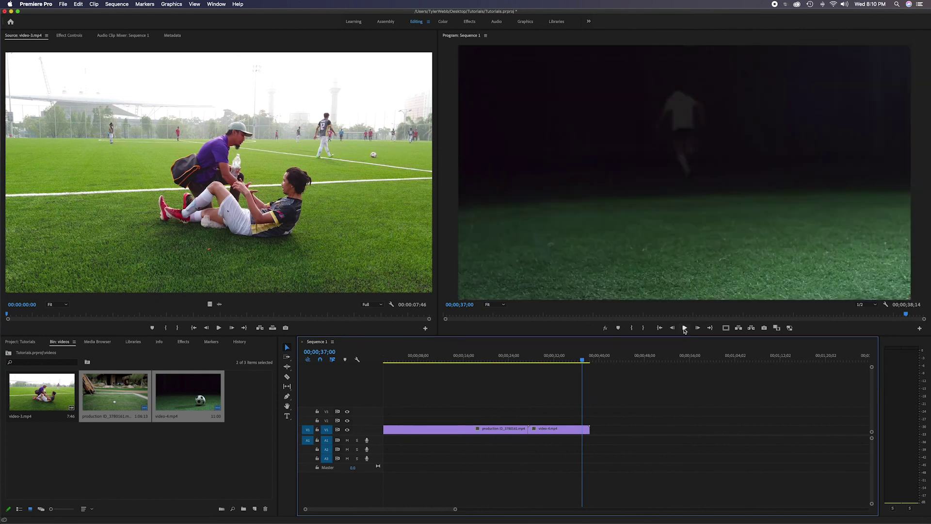
{"action": "left_click_drag", "start_coordinate": [684, 316], "coordinate": [546, 316]}
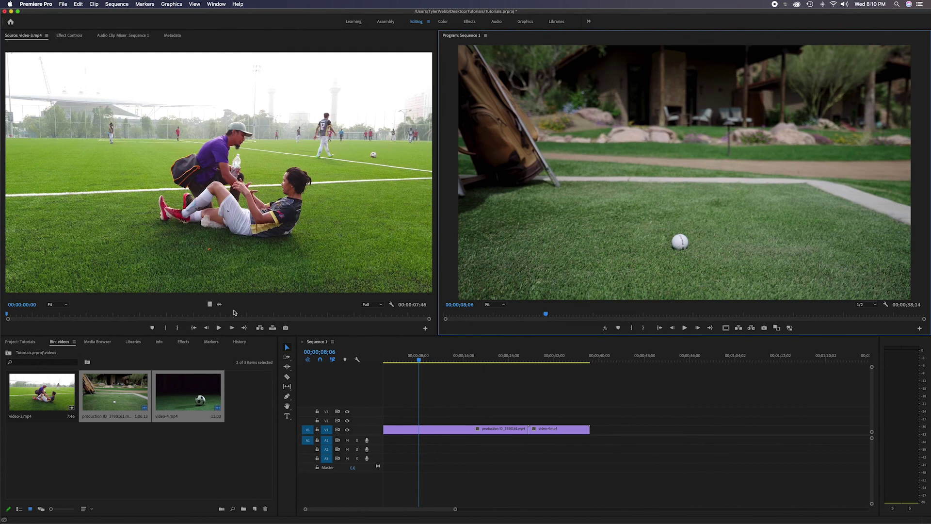
- Activate the Source Monitor and the Program Monitor in turn, and move the sequence playhead to 00;00;23;06
{"action": "left_click", "coordinate": [252, 308]}
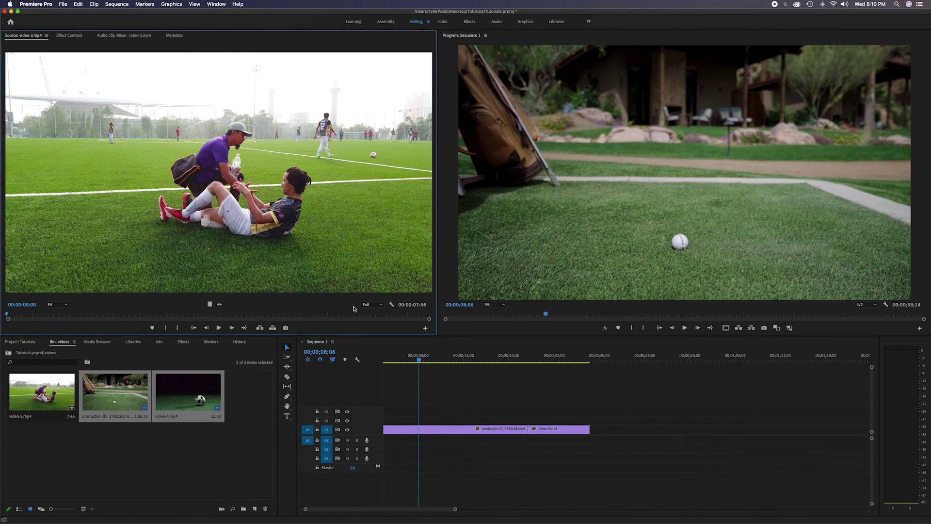
{"action": "left_click", "coordinate": [447, 271]}
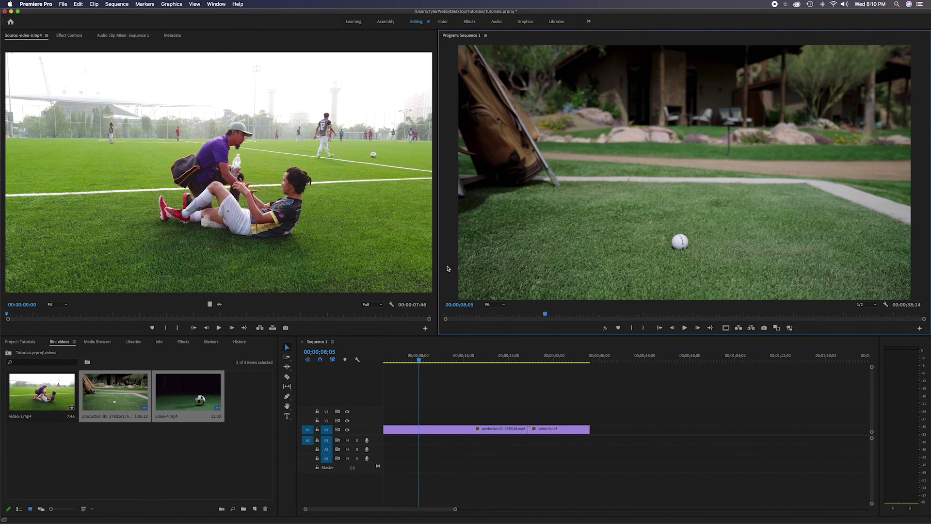
{"action": "left_click_drag", "start_coordinate": [419, 359], "coordinate": [466, 392]}
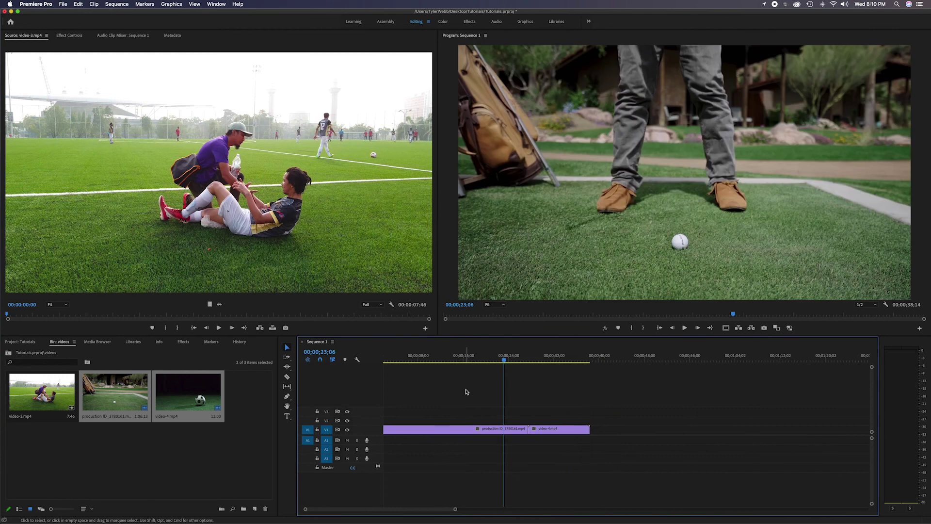
- Switch the focus from the Source Monitor to the Program Monitor and back to the Sequence 1 timeline
{"action": "left_click", "coordinate": [338, 307]}
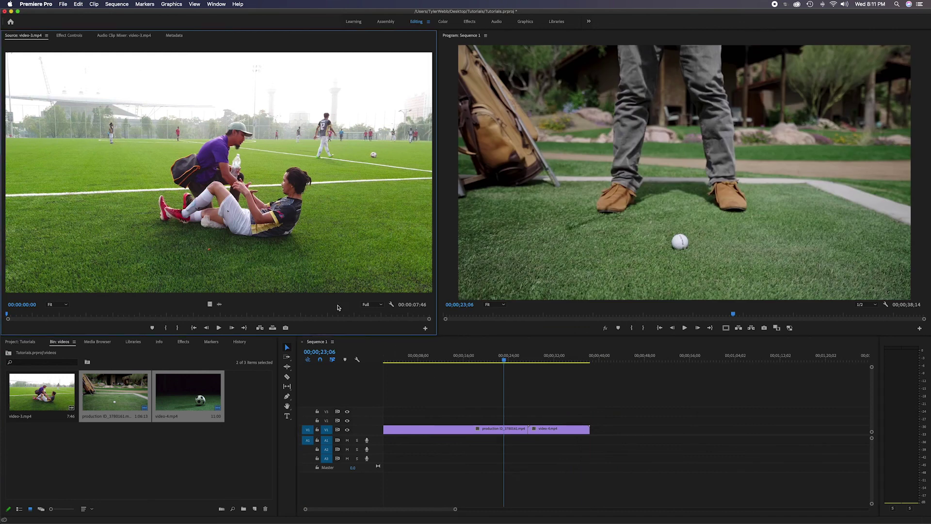
{"action": "left_click", "coordinate": [446, 279]}
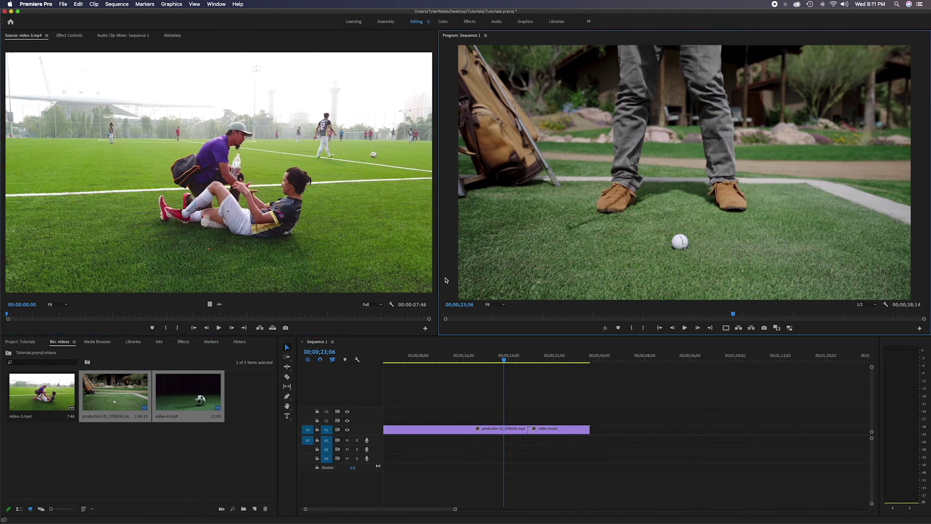
{"action": "left_click", "coordinate": [389, 344]}
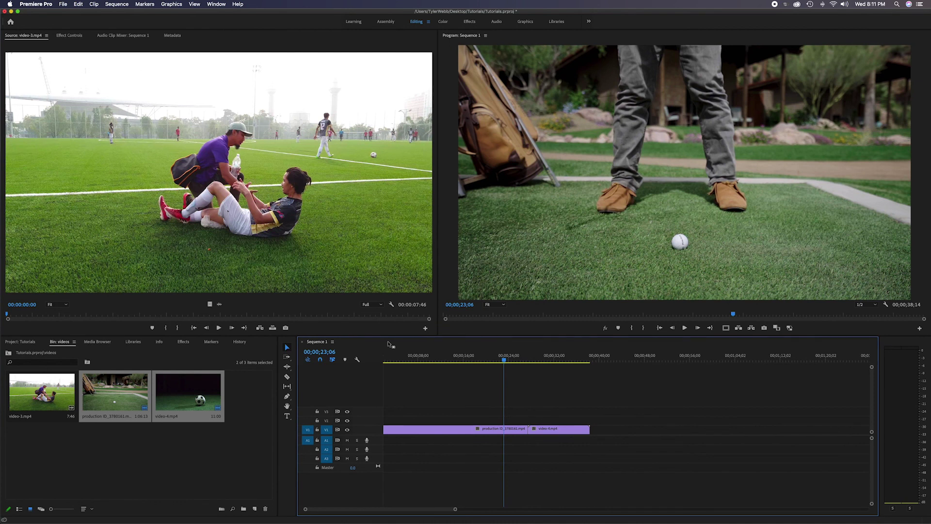